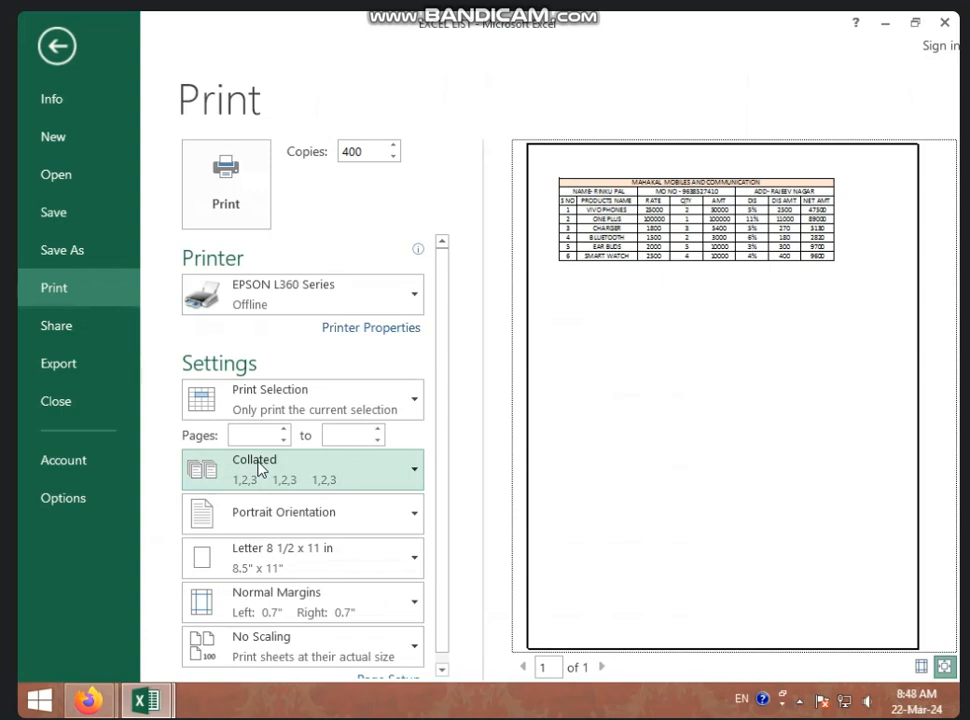
# - Set the print job to the entire workbook and limit the page range to 5 to 10
pyautogui.click(273, 437)
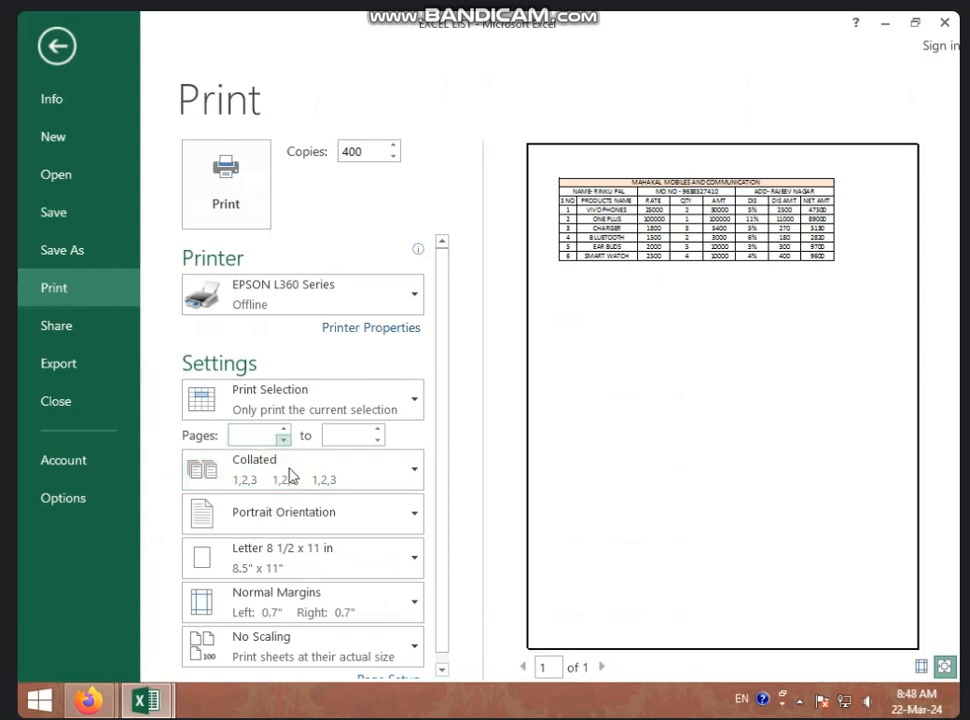
pyautogui.click(335, 405)
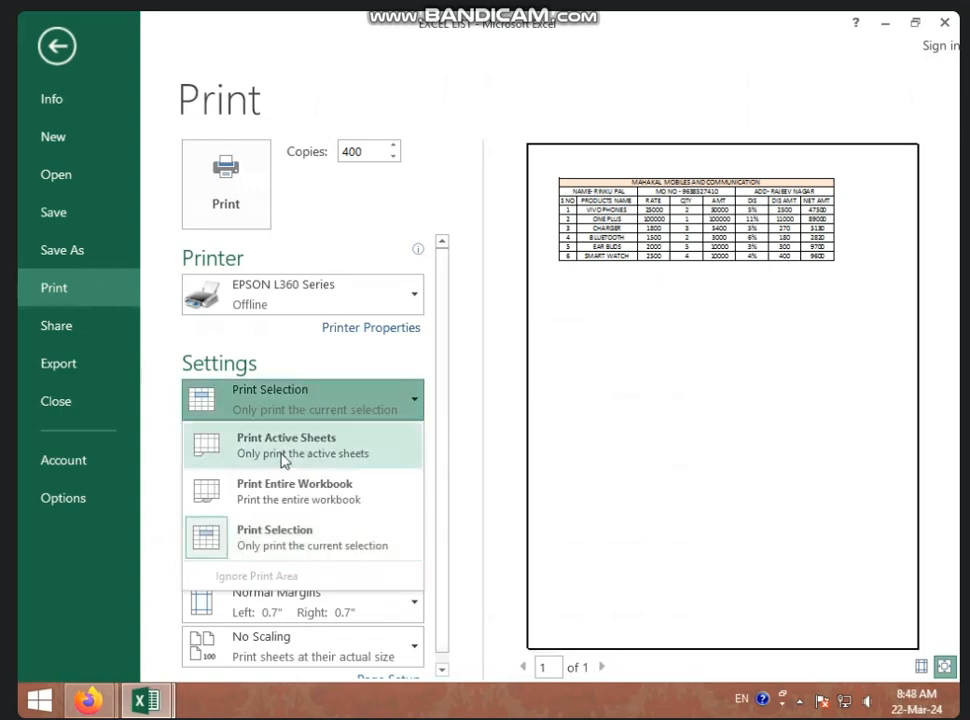
pyautogui.click(284, 489)
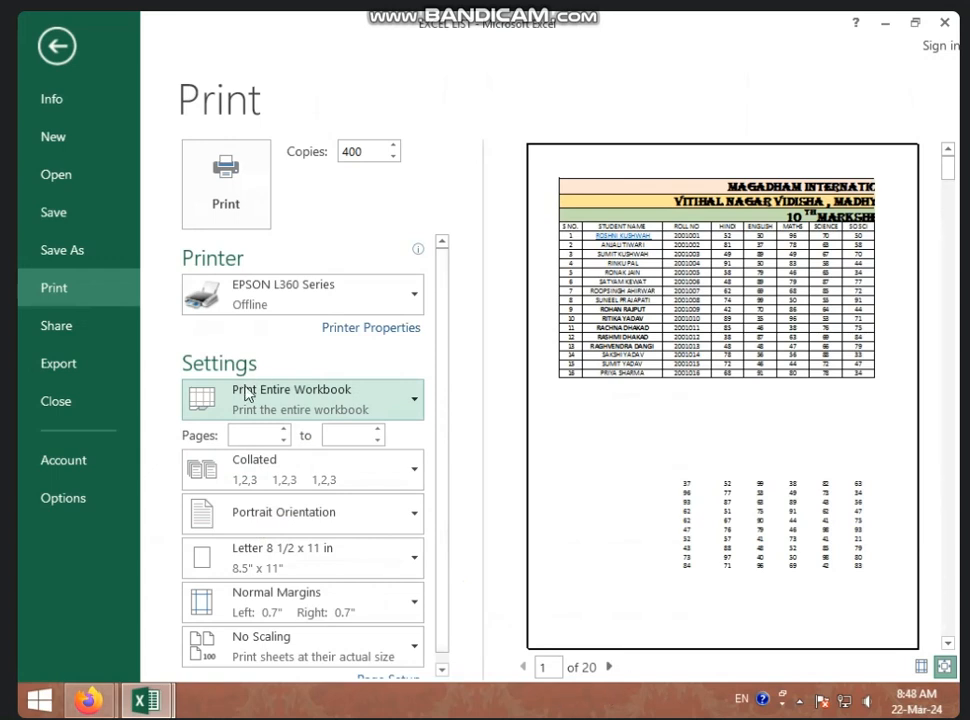
pyautogui.click(262, 437)
pyautogui.write('5')
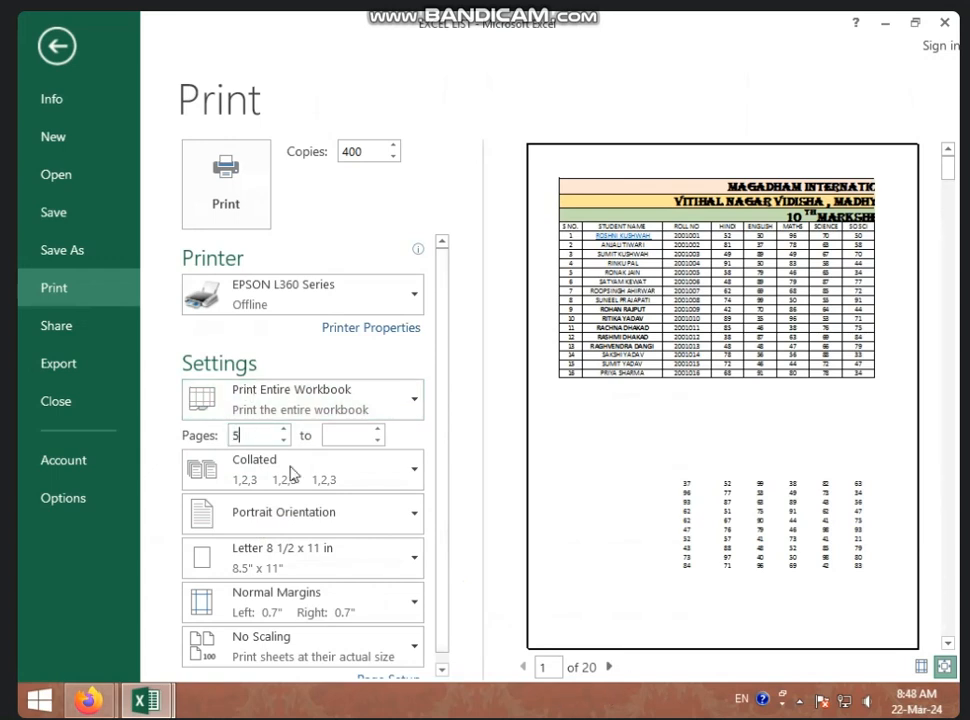
pyautogui.click(353, 436)
pyautogui.write('10')
pyautogui.click(396, 552)
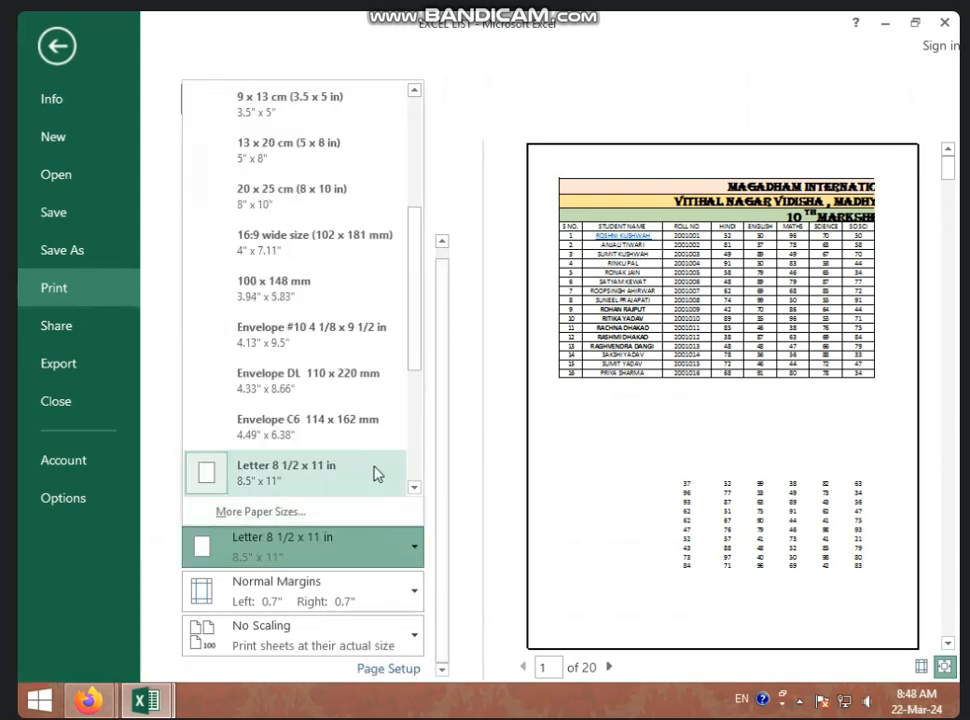
pyautogui.click(525, 371)
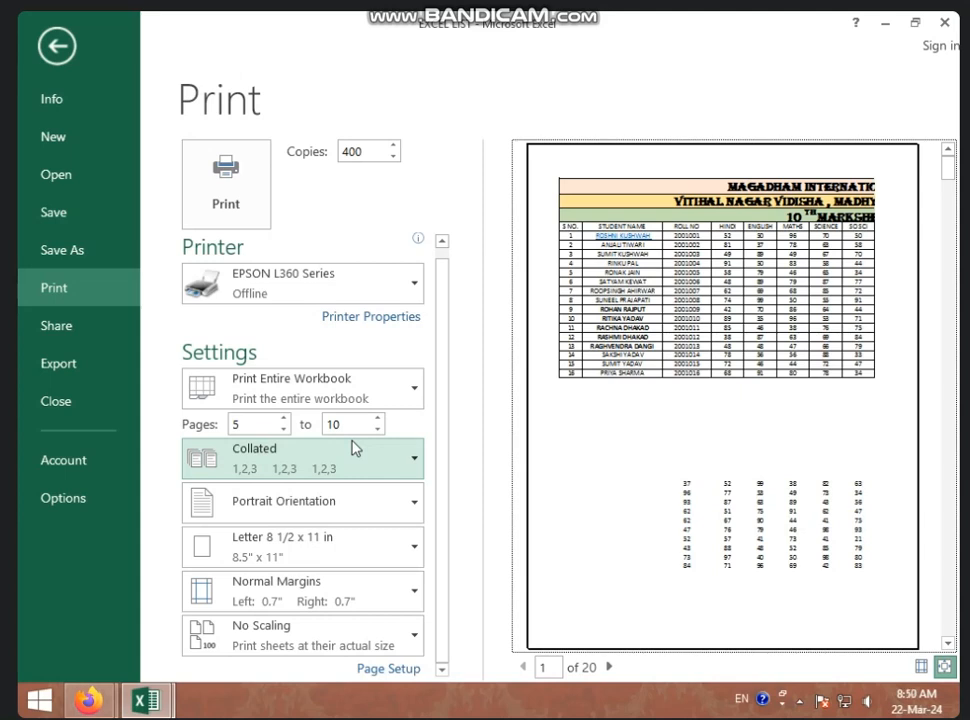
# - Check the available collation options without changing them, and set the print orientation to landscape
pyautogui.click(214, 466)
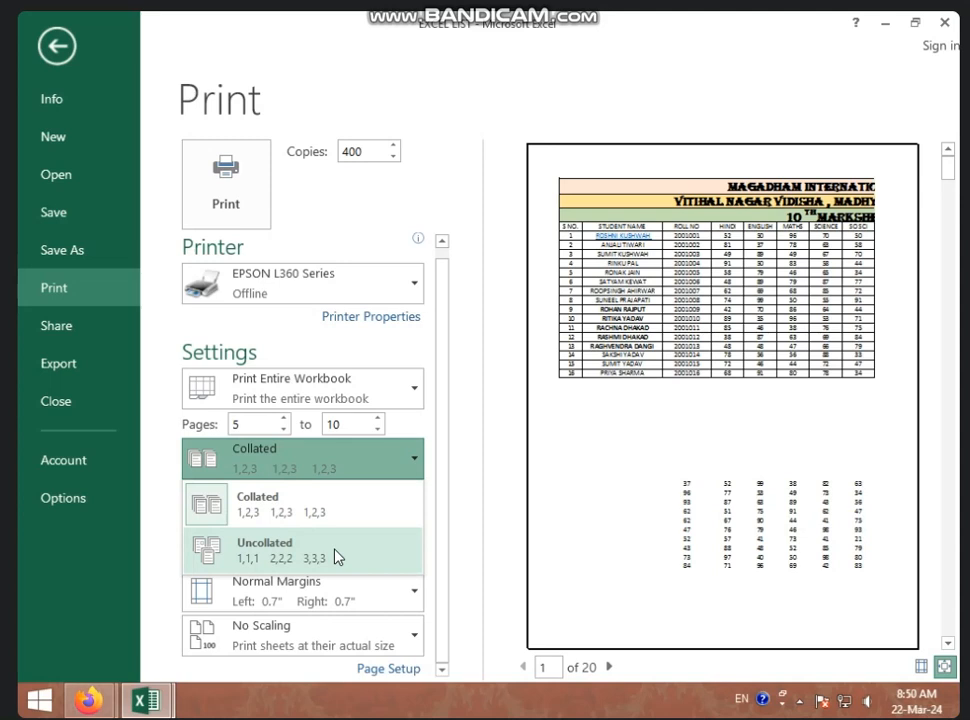
pyautogui.click(688, 485)
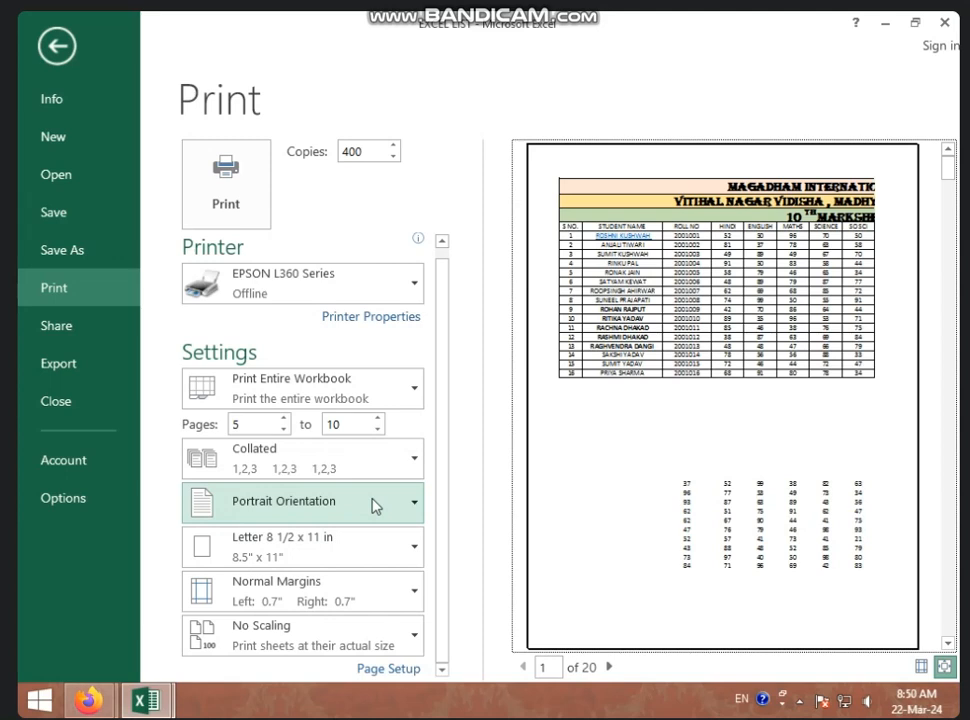
pyautogui.click(375, 506)
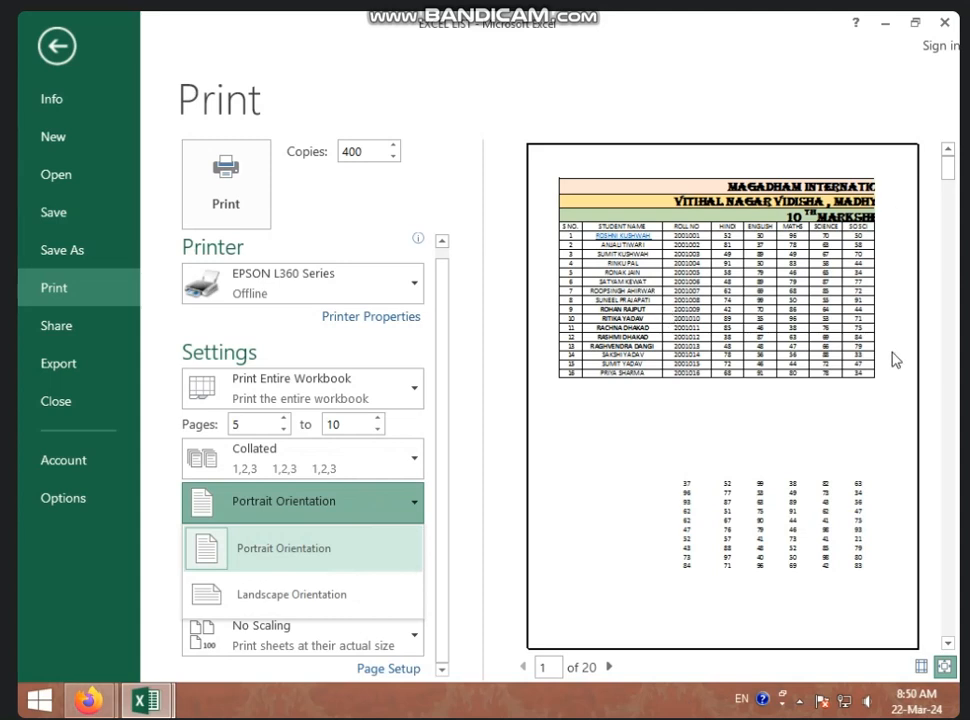
pyautogui.click(253, 596)
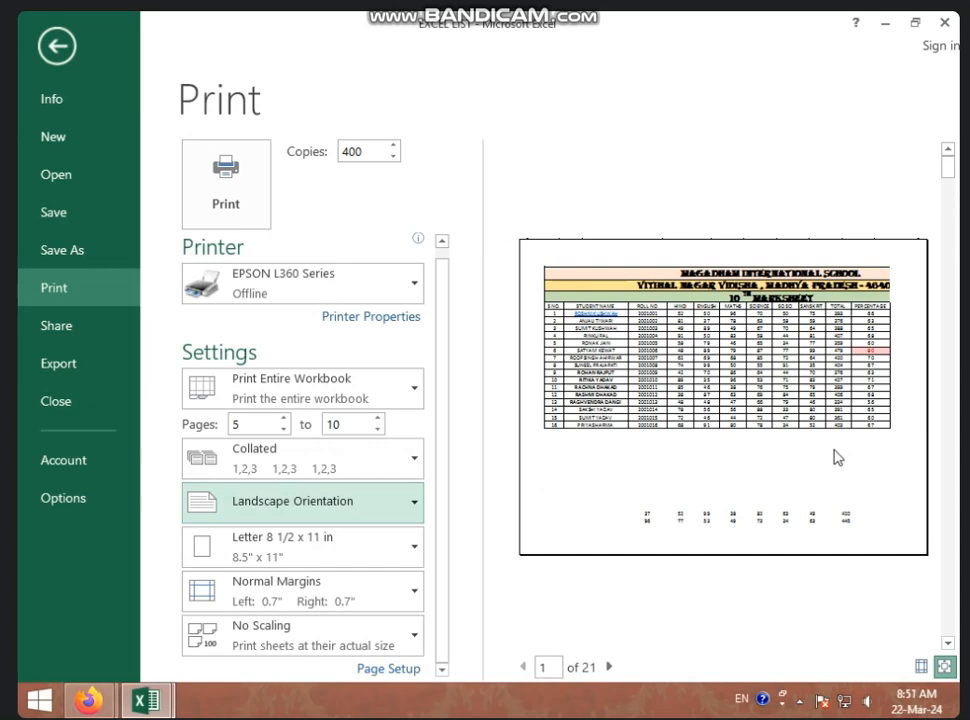
# - Set the mobile shop bill worksheet's own page orientation to Landscape and return to the print settings
pyautogui.click(45, 52)
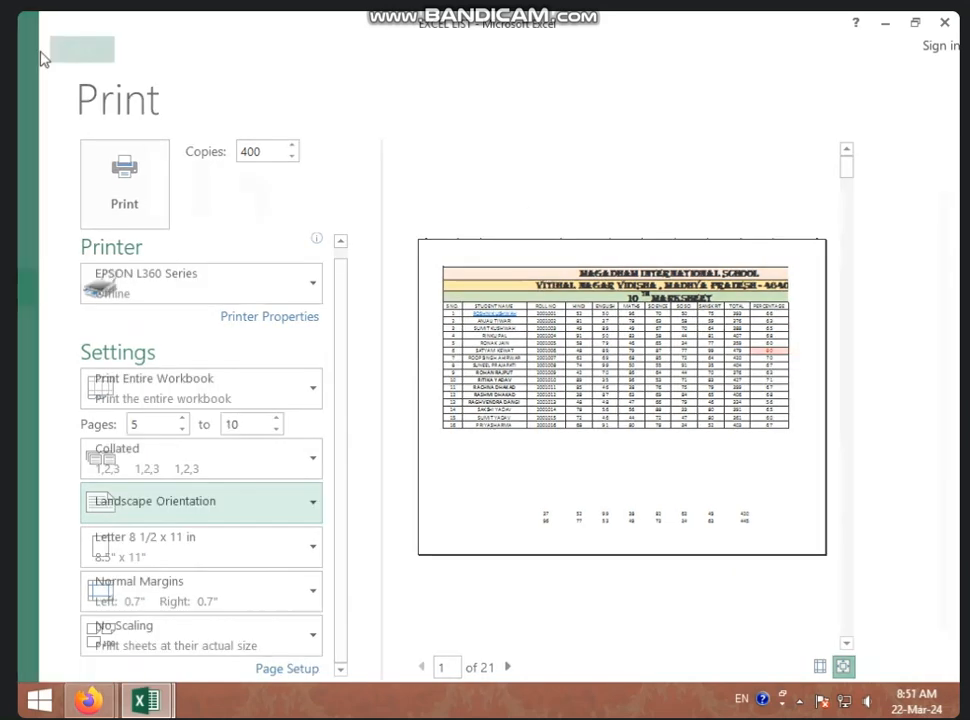
pyautogui.click(268, 49)
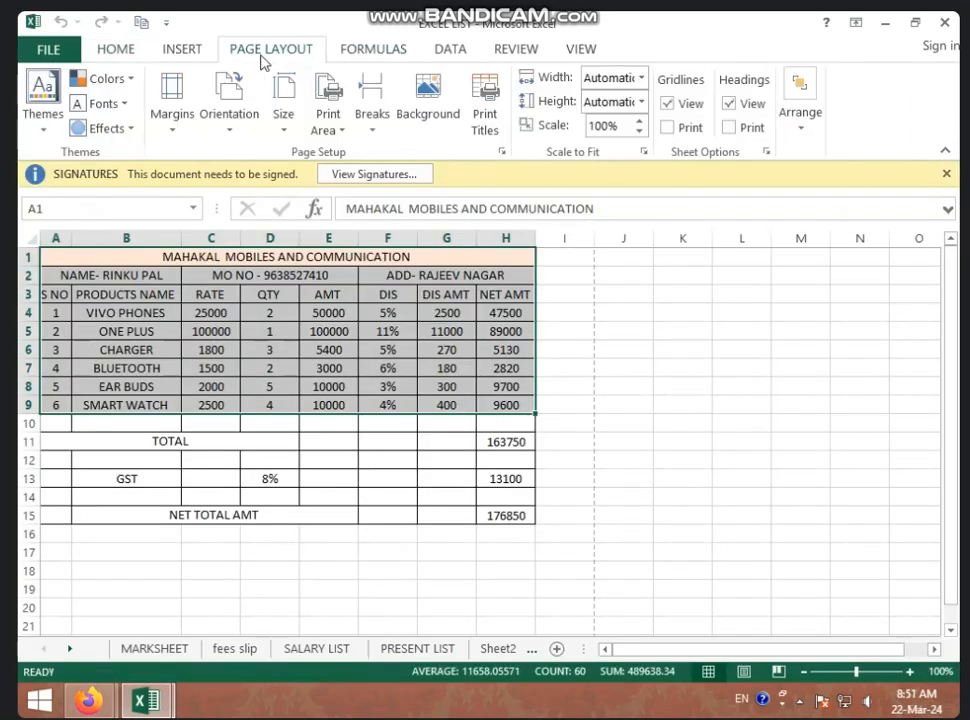
pyautogui.click(224, 125)
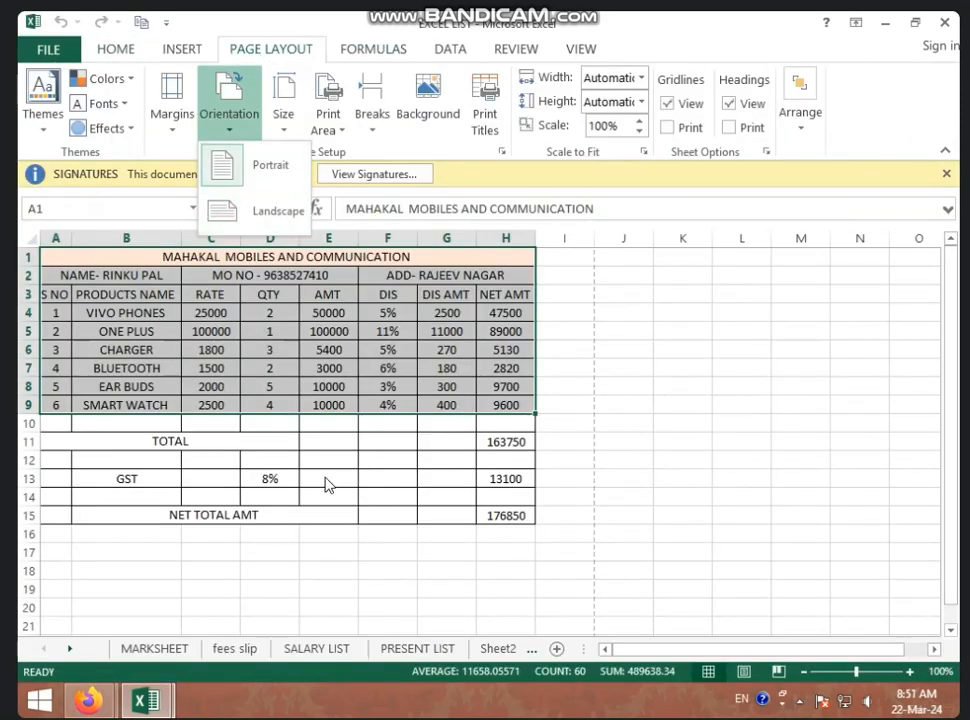
pyautogui.click(236, 210)
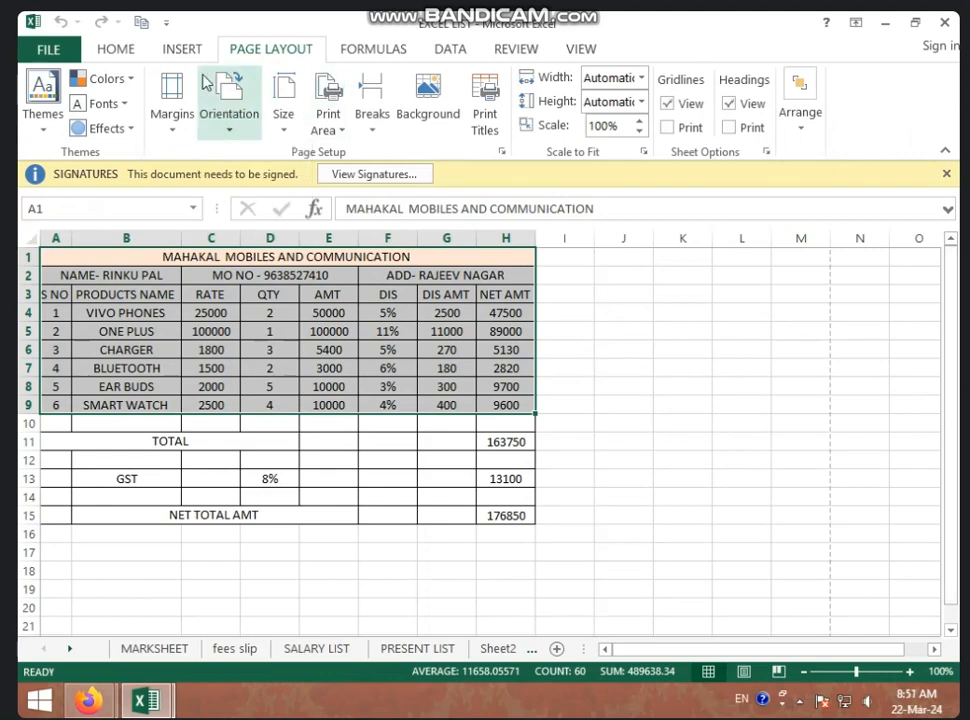
pyautogui.click(48, 50)
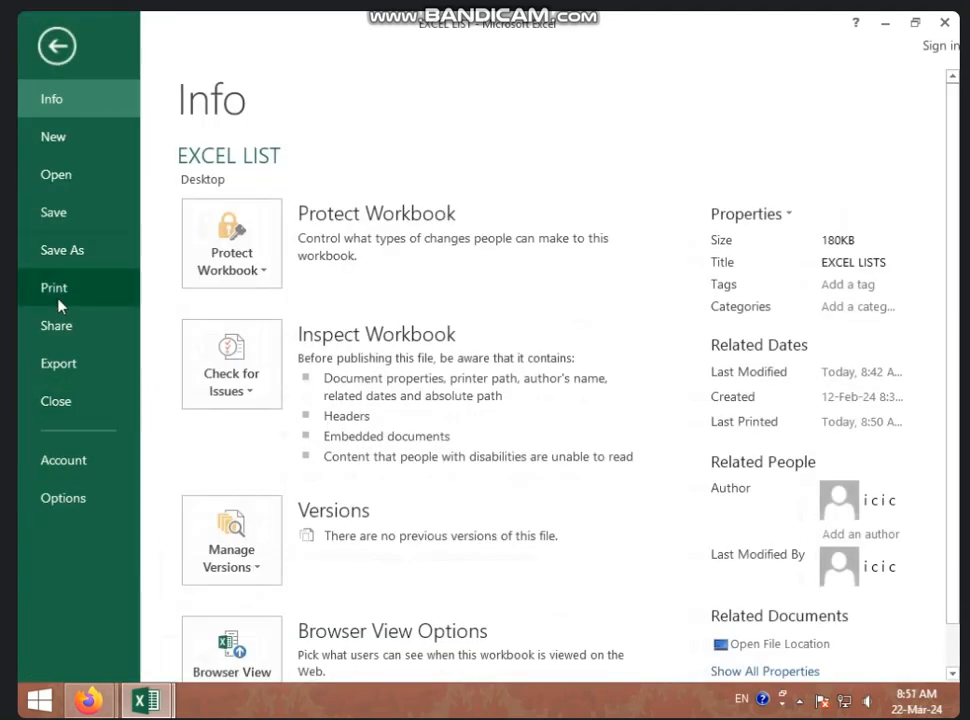
pyautogui.click(55, 289)
# - Try portrait orientation in the print preview, and restore landscape orientation
pyautogui.click(297, 510)
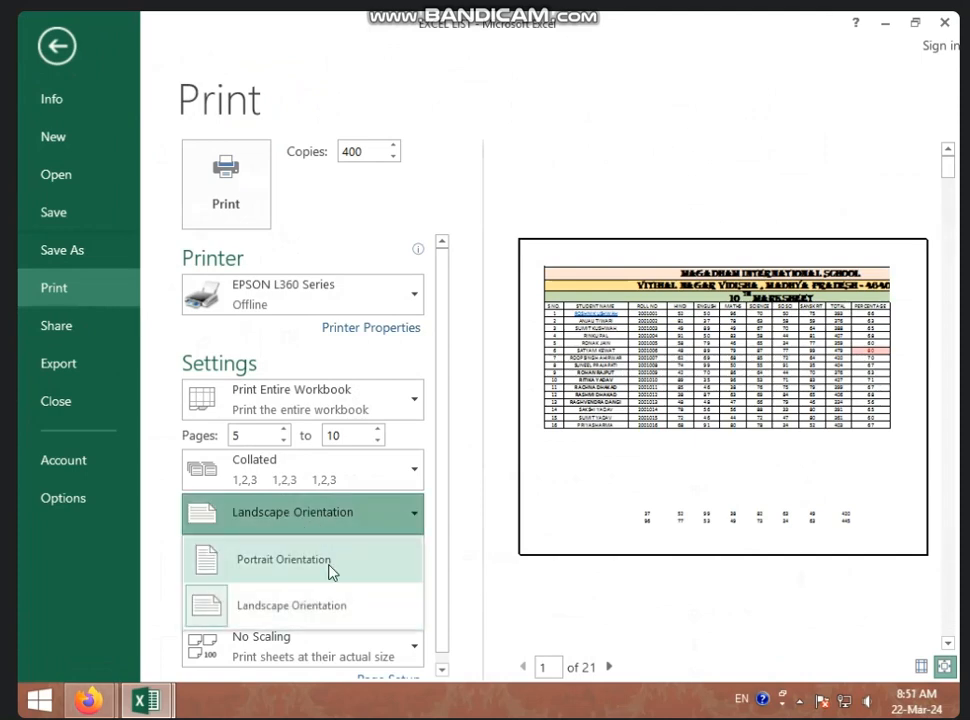
pyautogui.click(330, 568)
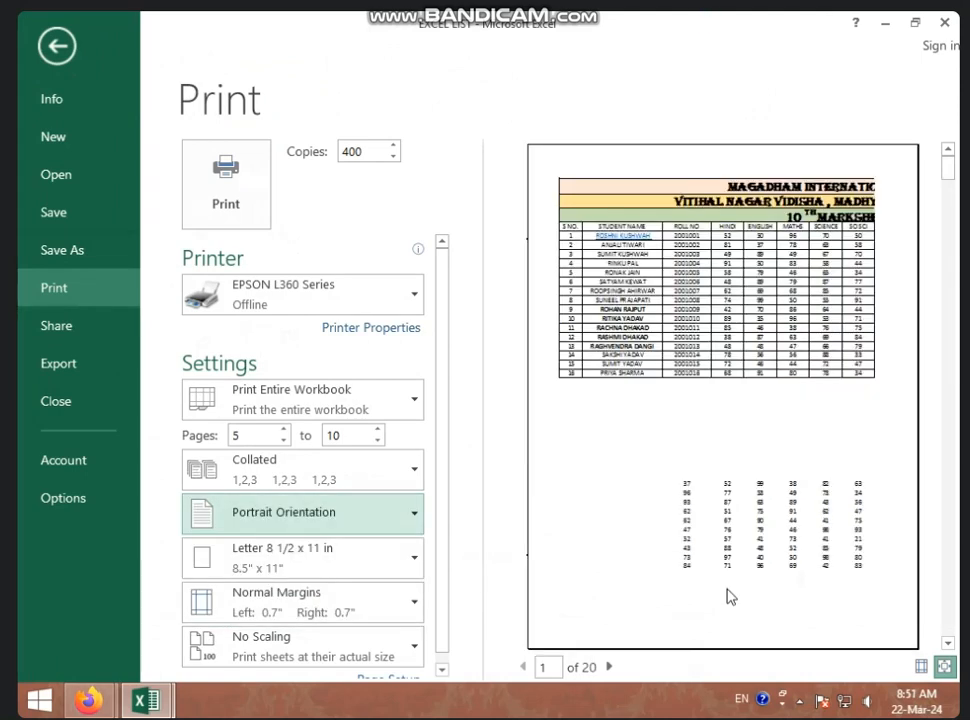
pyautogui.click(389, 527)
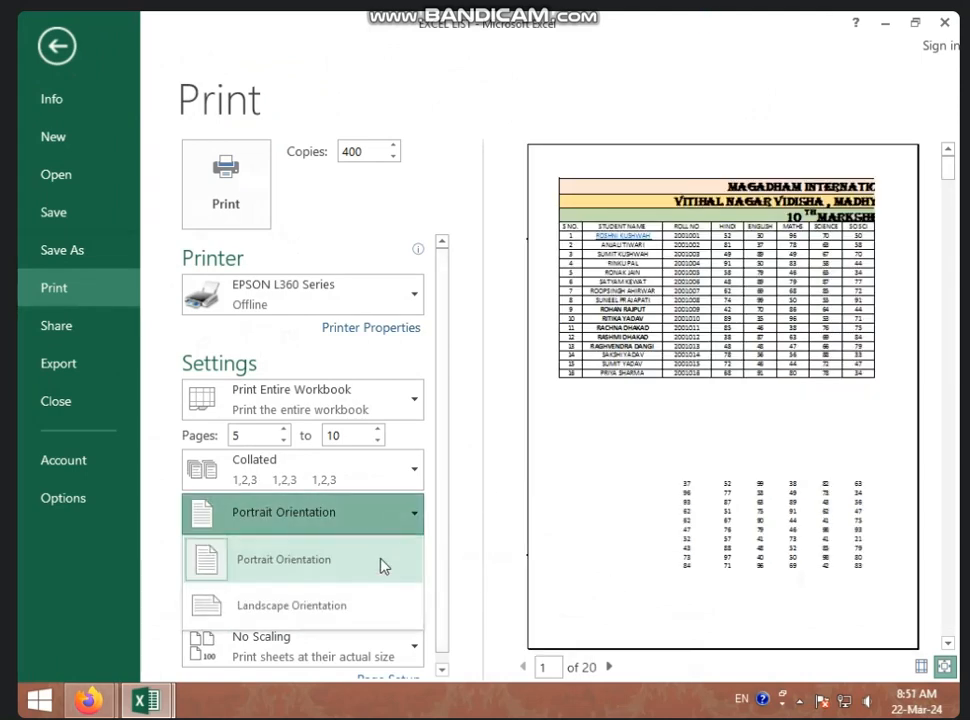
pyautogui.click(318, 605)
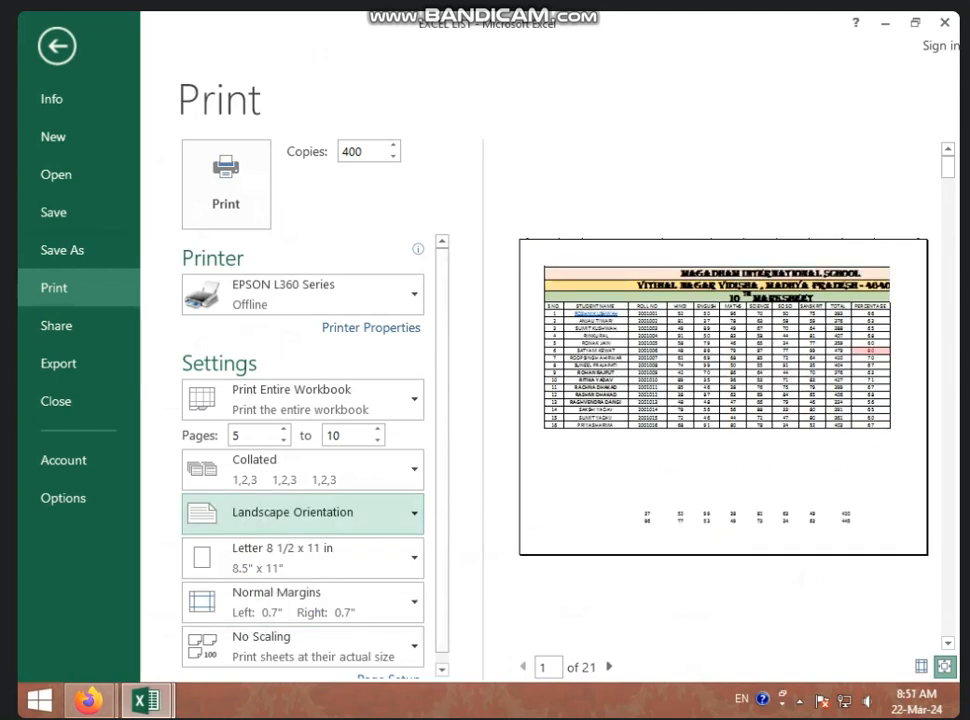
# - Look through the available paper sizes and set the paper to A4 210 x 297 mm
pyautogui.click(326, 560)
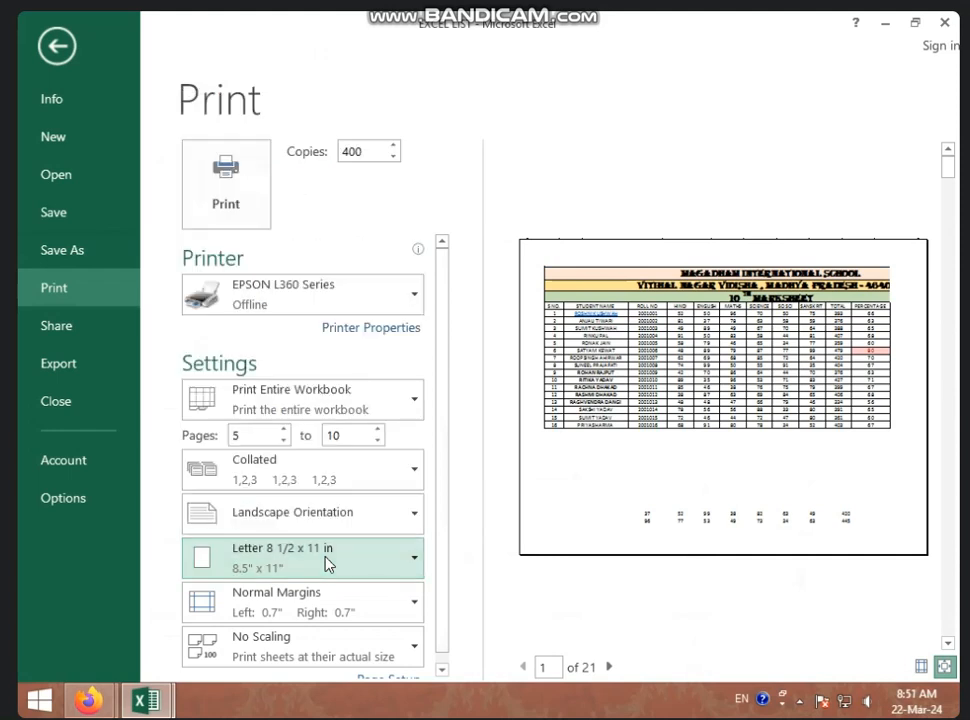
pyautogui.click(328, 565)
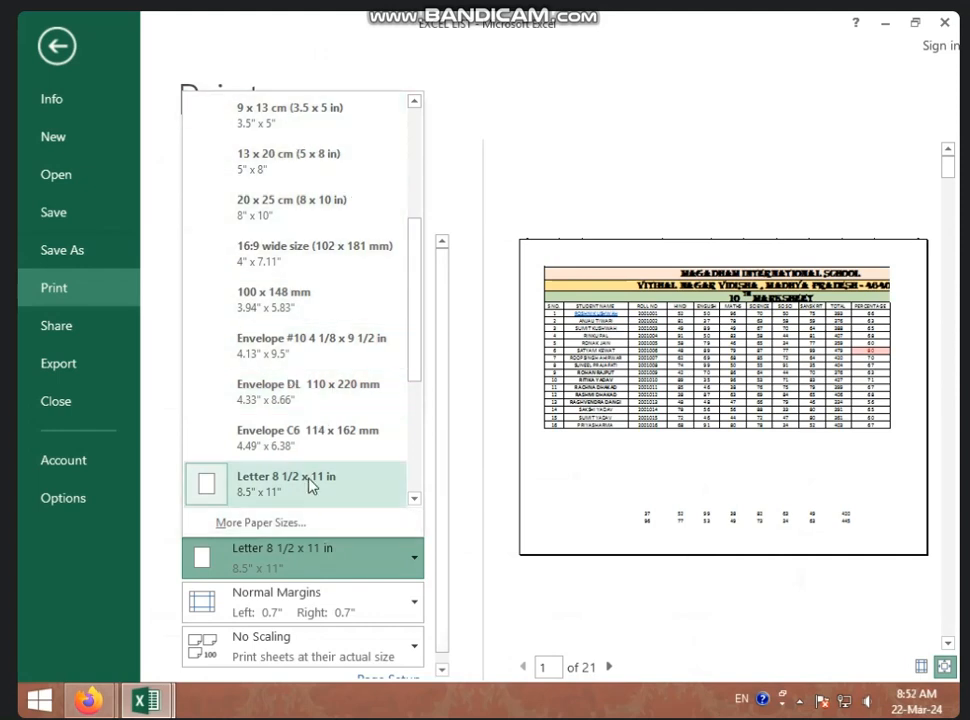
pyautogui.scroll(-1, 314, 480)
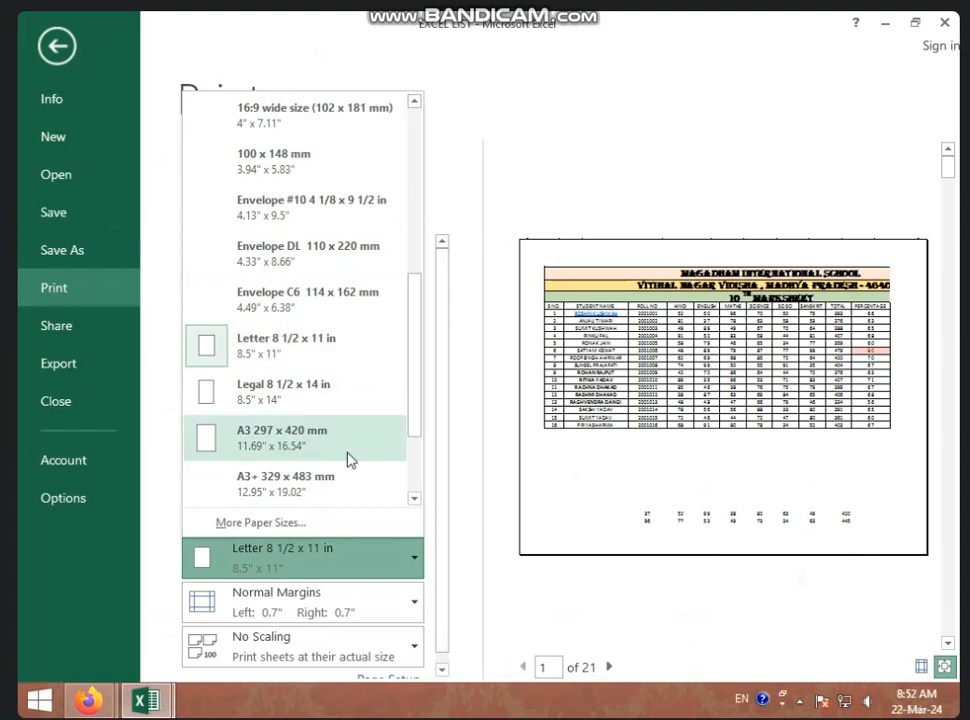
pyautogui.scroll(-1, 348, 458)
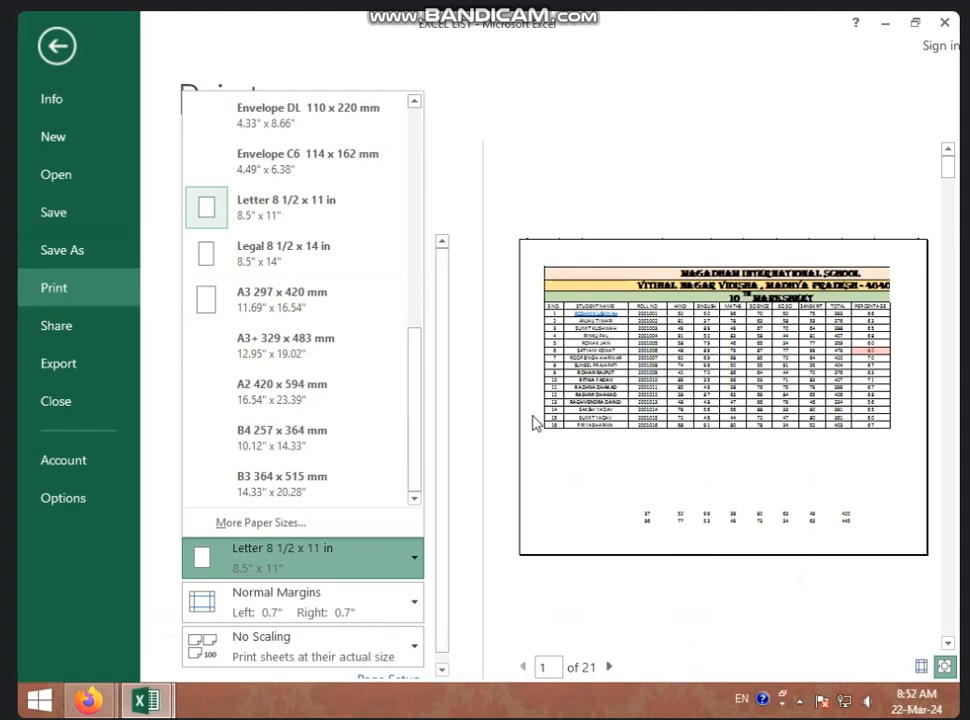
pyautogui.scroll(5, 372, 357)
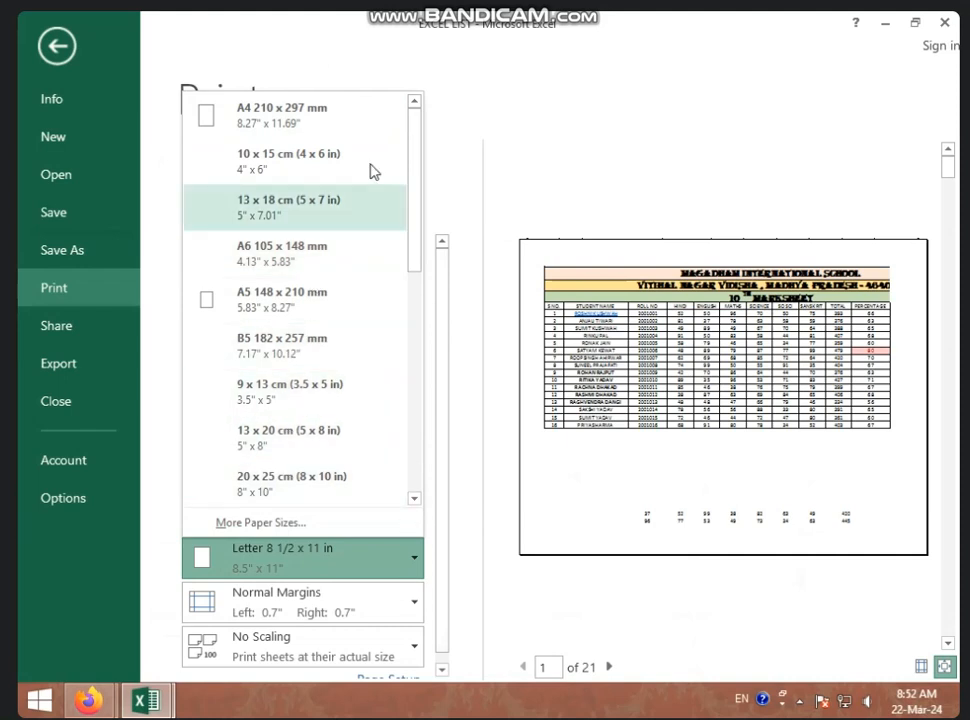
pyautogui.click(325, 135)
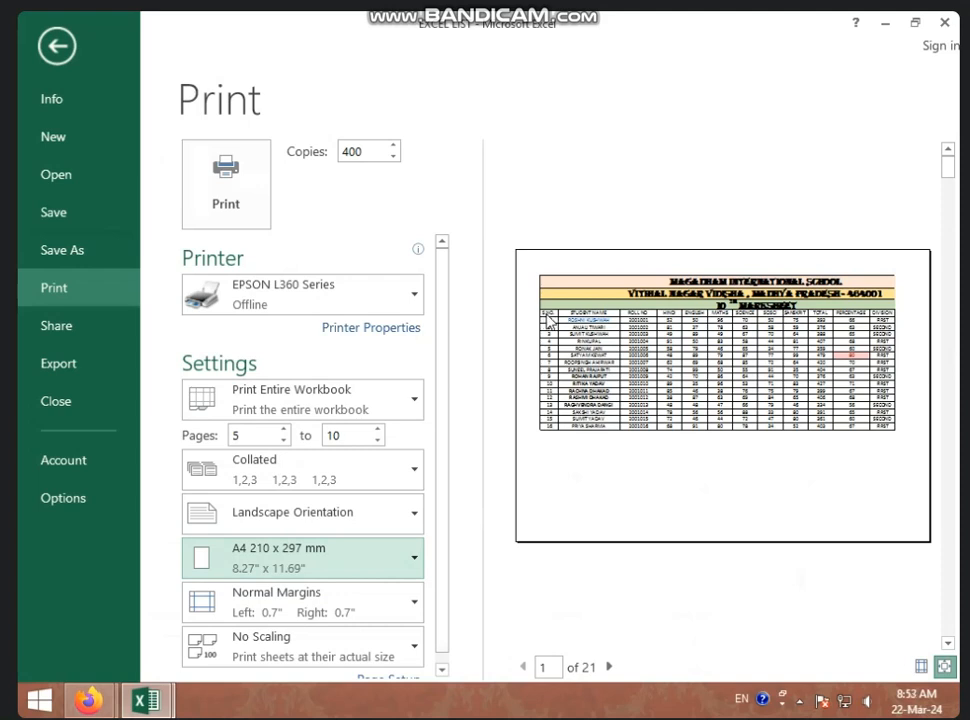
# - Try the Normal and Wide margin presets on the marksheet print preview
pyautogui.click(340, 600)
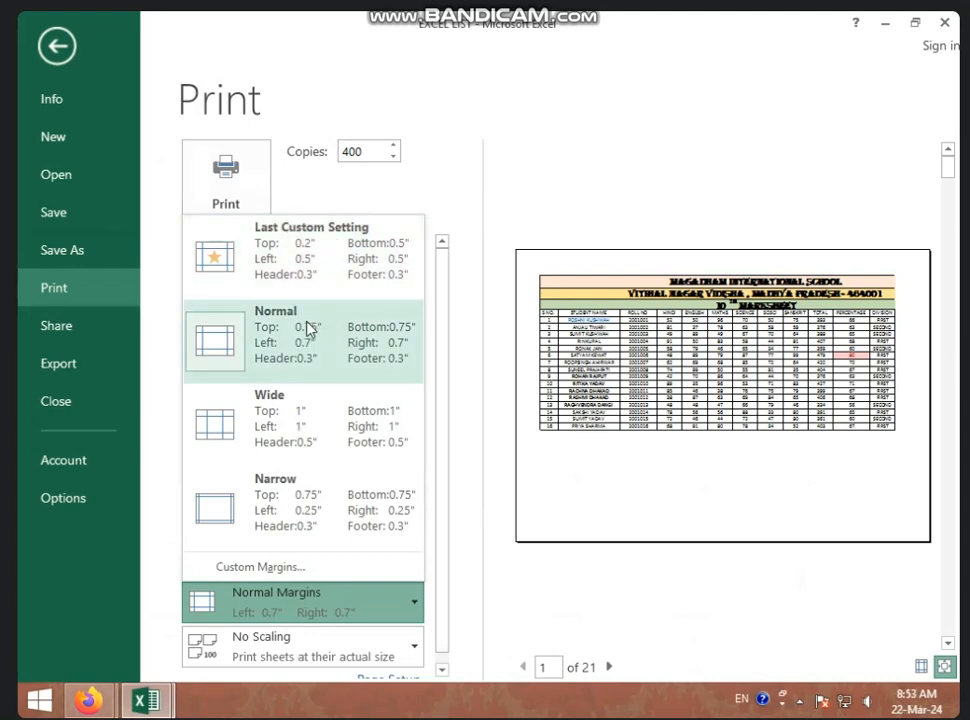
pyautogui.click(368, 346)
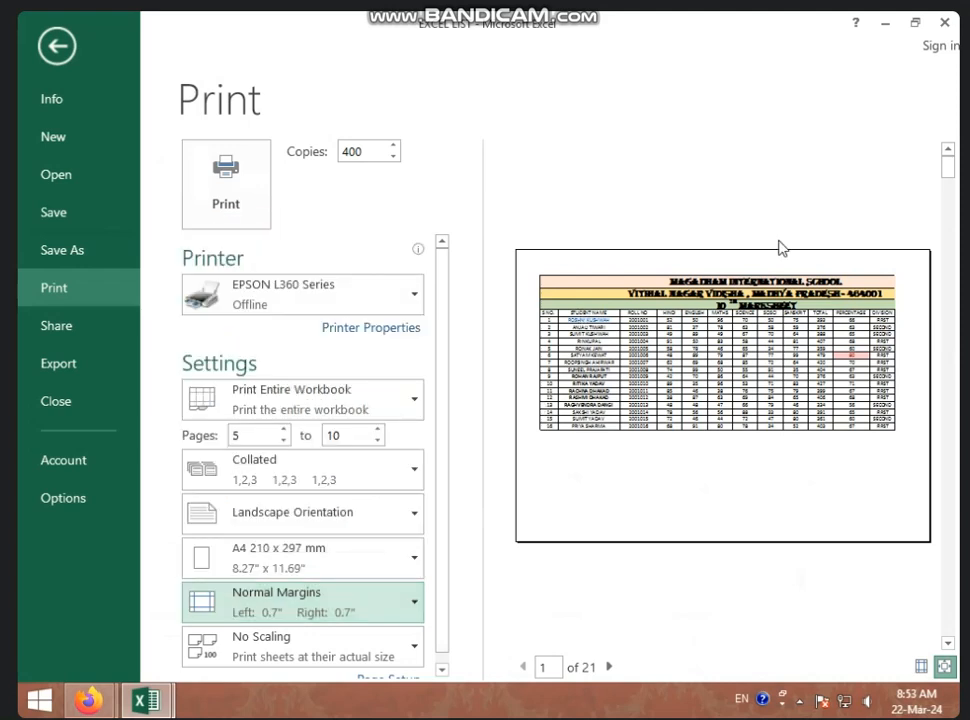
pyautogui.click(342, 610)
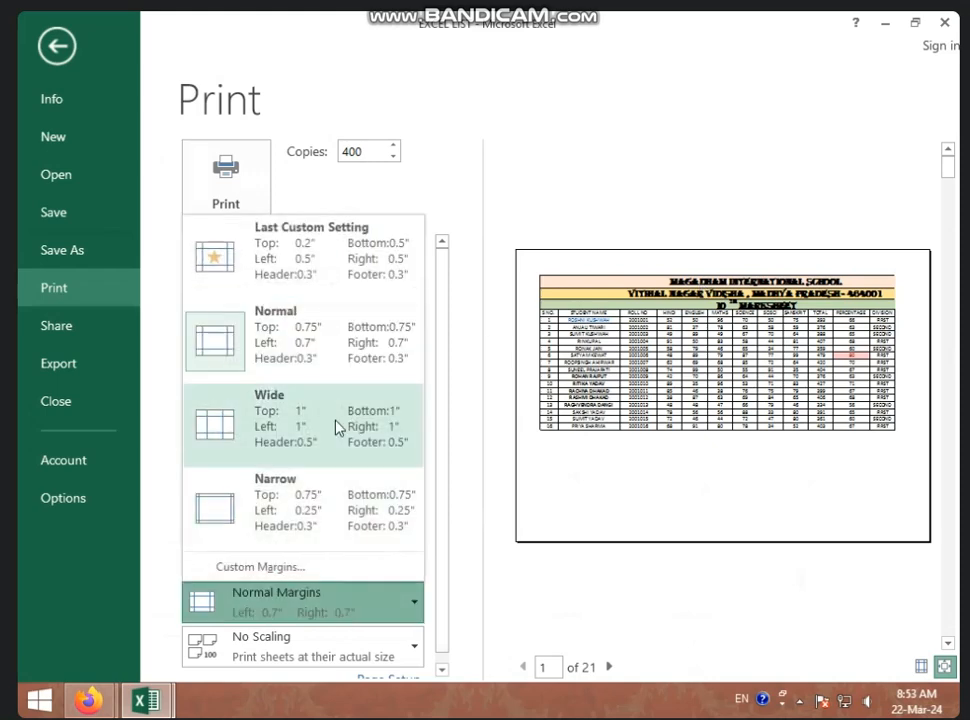
pyautogui.click(336, 427)
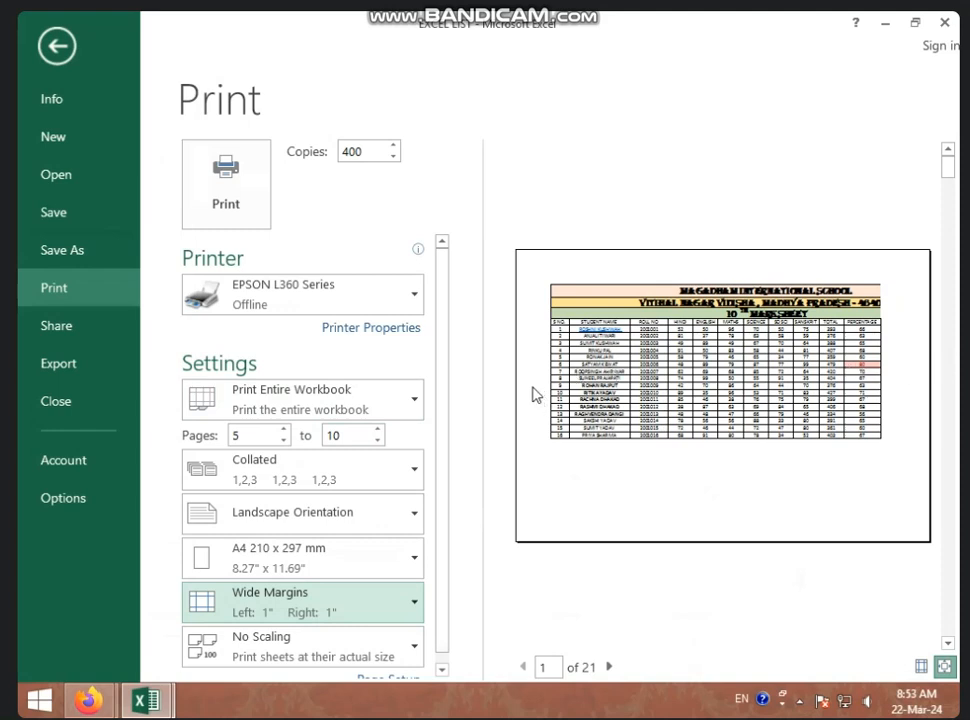
# - Set the print margins to the Narrow preset, with 0.25" on the left and right
pyautogui.click(366, 595)
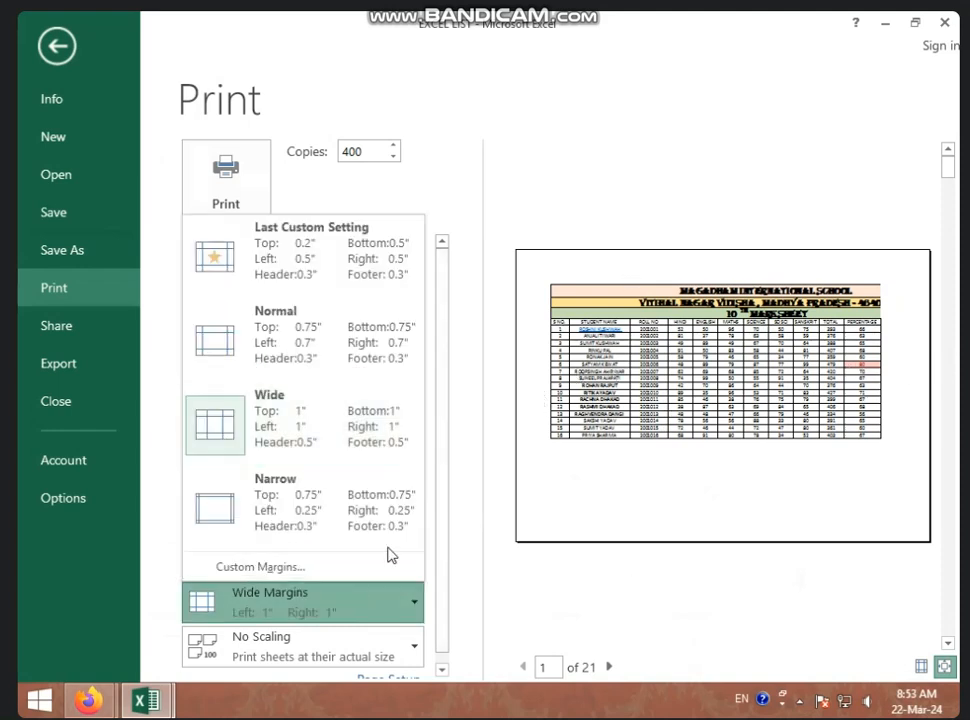
pyautogui.click(331, 520)
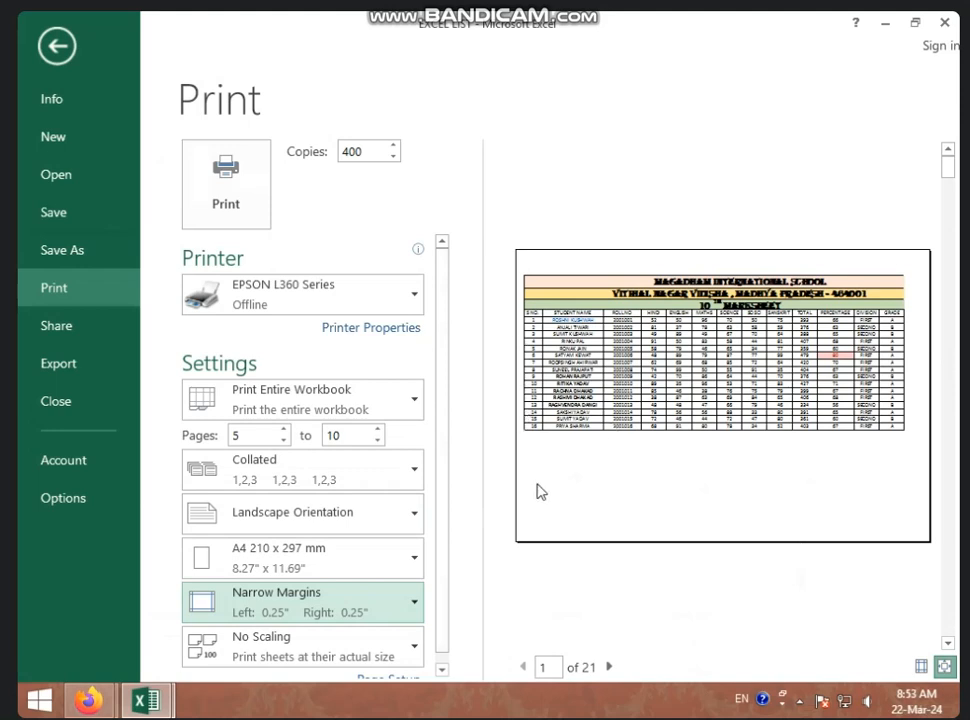
pyautogui.click(320, 605)
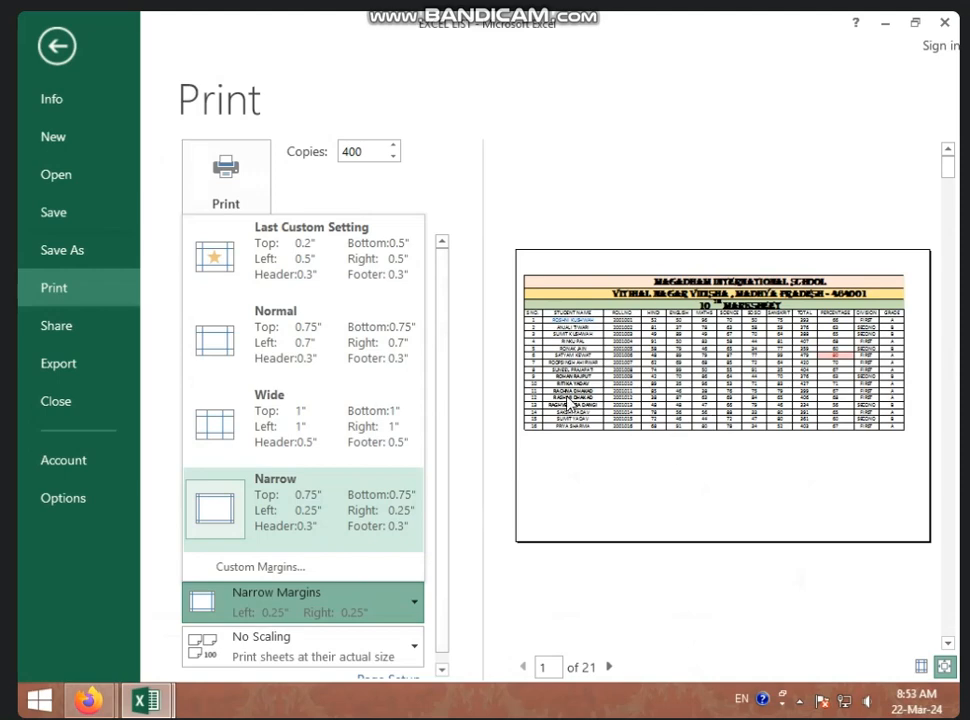
# - Leave the print settings, open the SALARY LIST worksheet and select empty cell D24 below its table
pyautogui.click(65, 39)
pyautogui.click(65, 39)
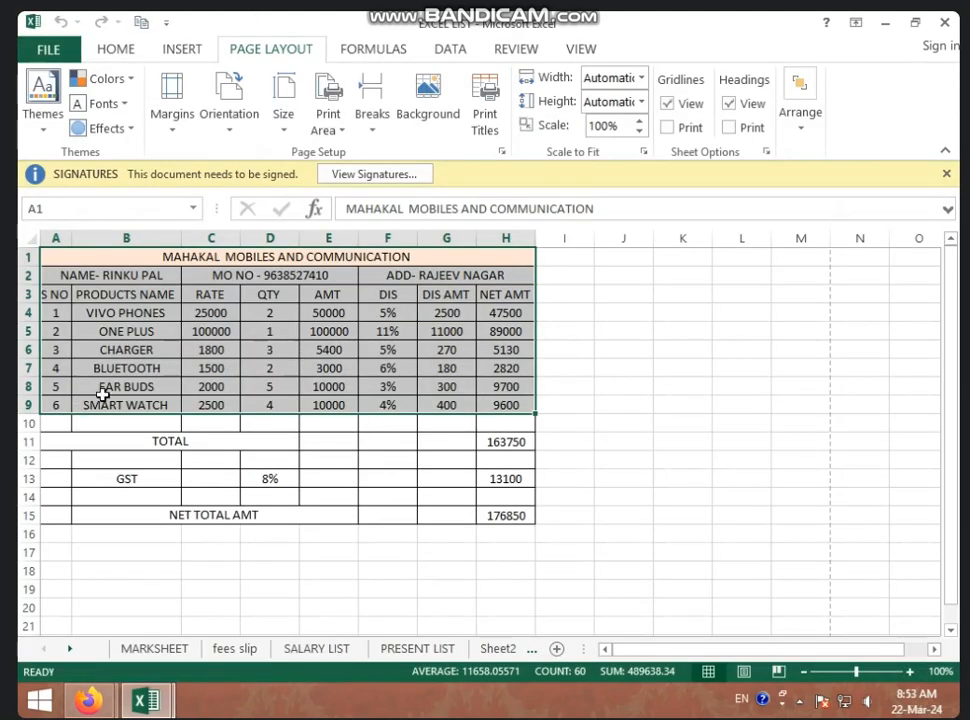
pyautogui.click(234, 544)
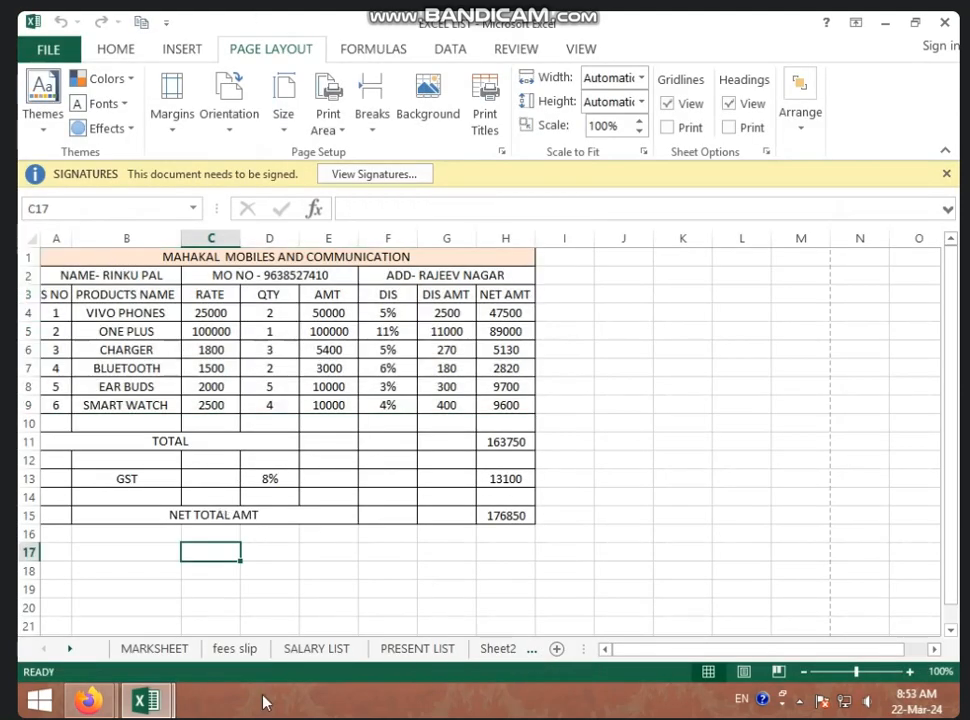
pyautogui.click(290, 590)
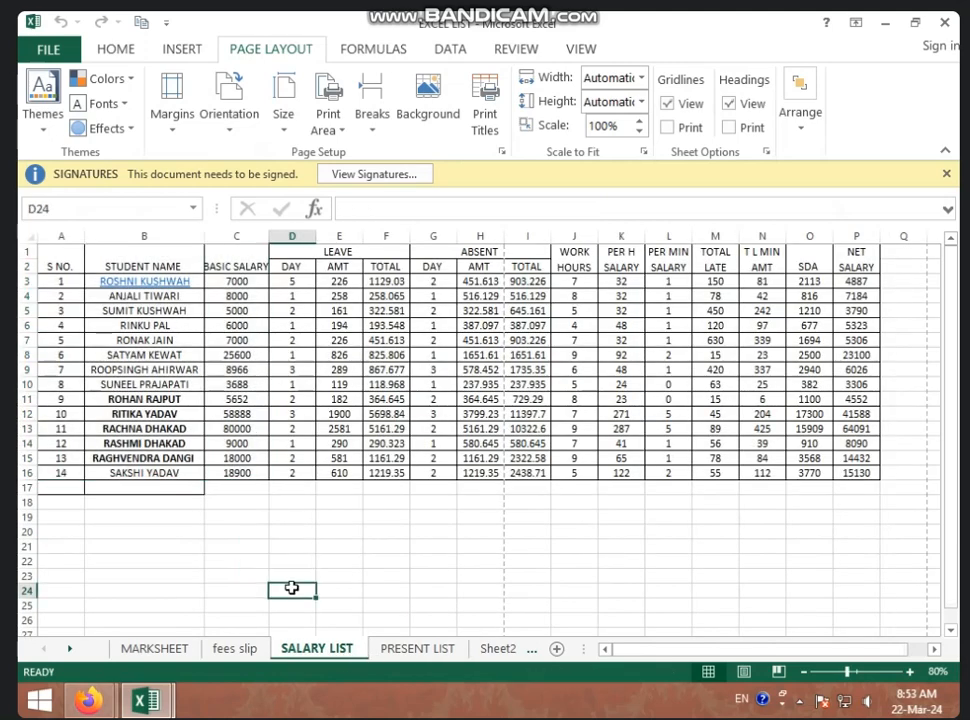
# - Copy rows A11:O20 on the MARKSHEET worksheet and paste them directly below the table from cell A21
pyautogui.click(155, 648)
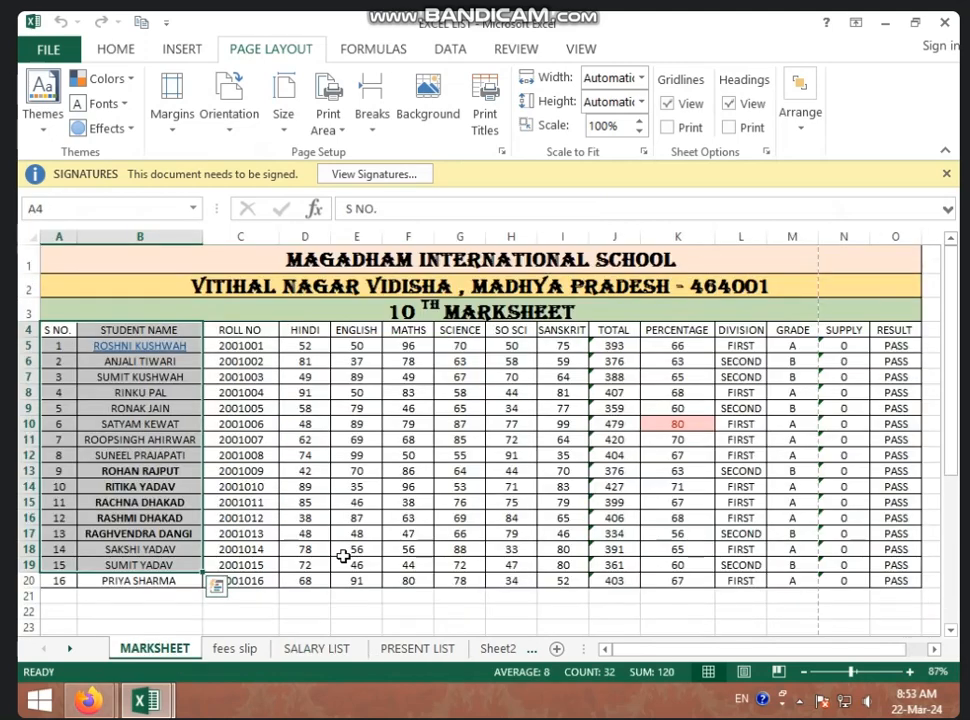
pyautogui.click(409, 596)
pyautogui.moveTo(60, 441); pyautogui.dragTo(892, 577)
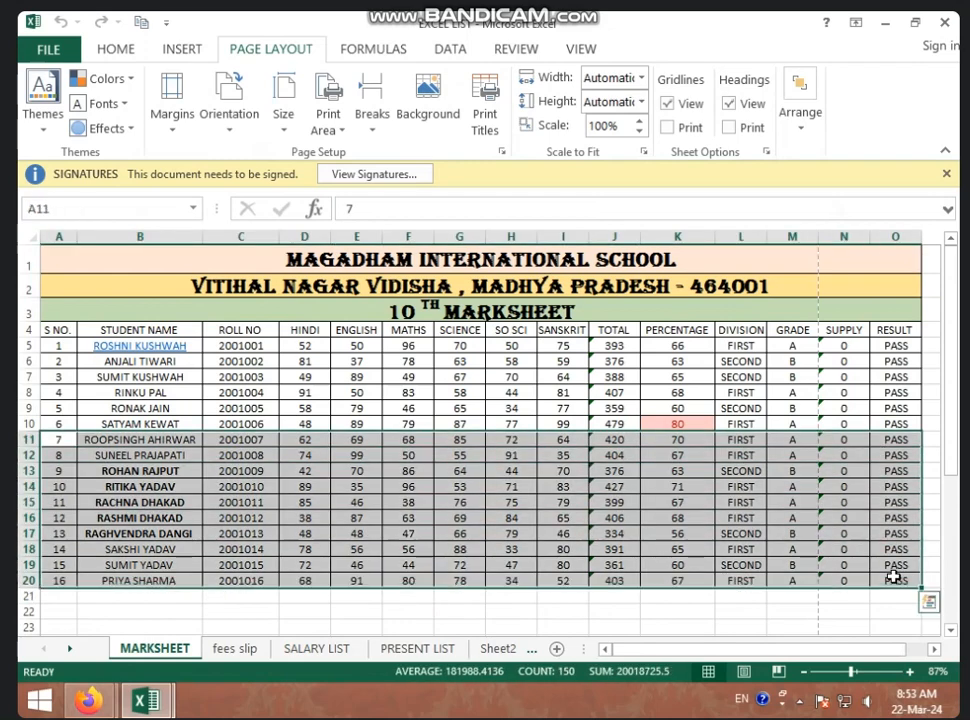
pyautogui.hotkey('ctrl', 'c')
pyautogui.scroll(-2, 530, 612)
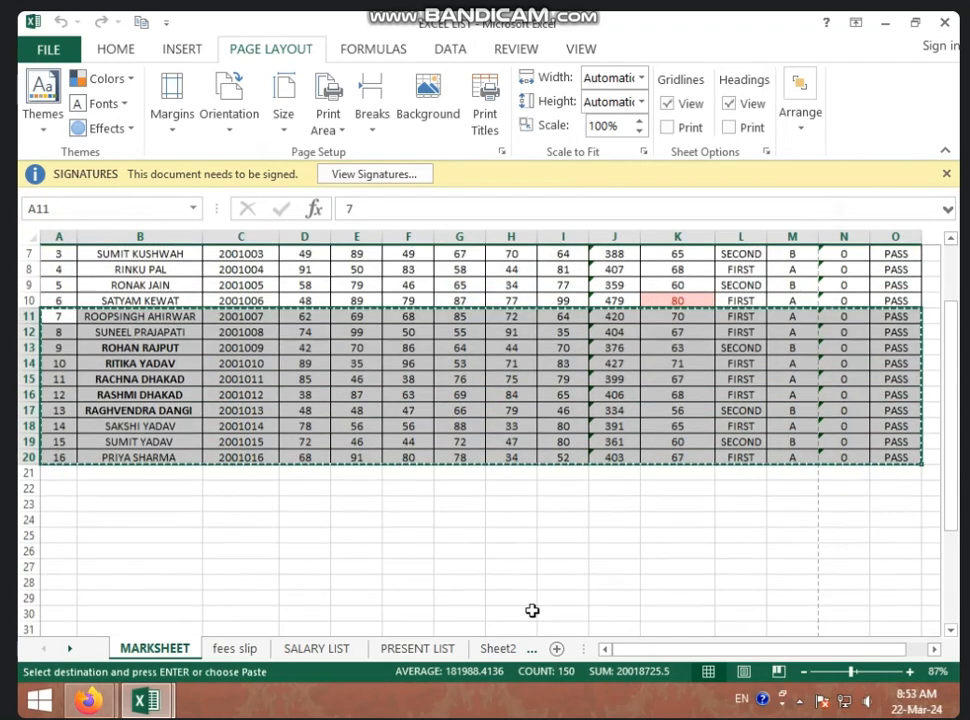
pyautogui.click(63, 473)
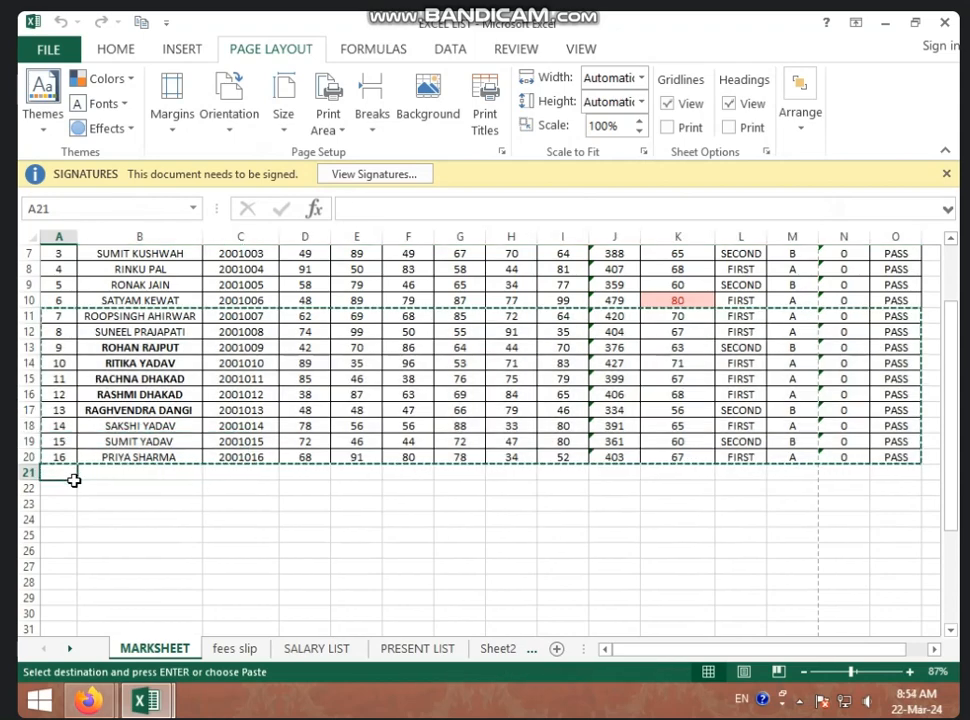
pyautogui.hotkey('ctrl', 'v')
pyautogui.click(400, 458)
pyautogui.scroll(2, 400, 460)
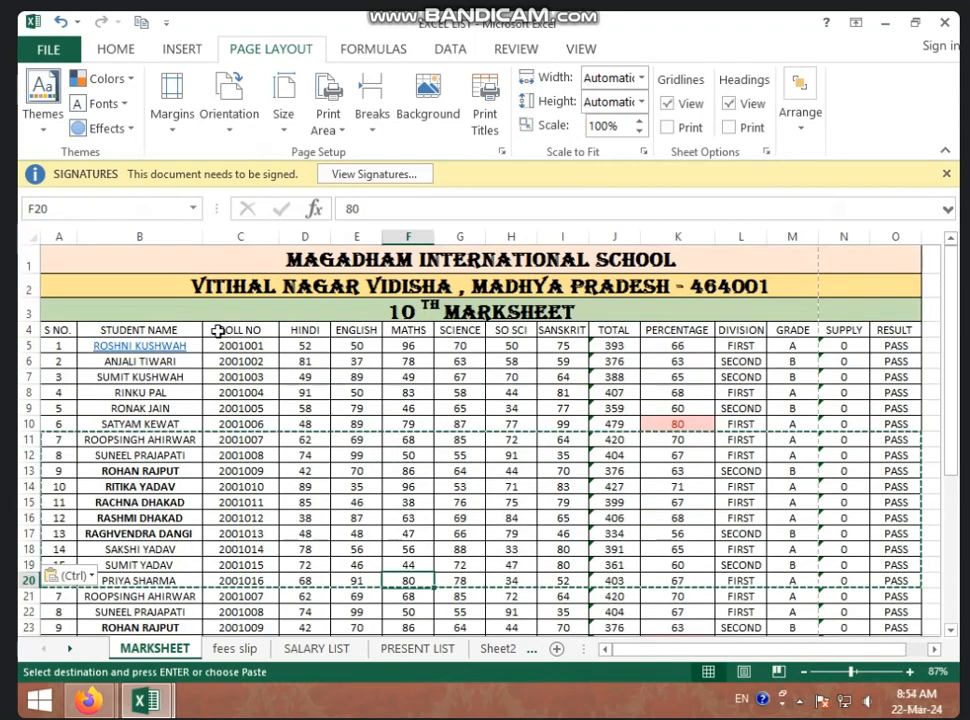
# - Set the print range to Print Active Sheets for the marksheet
pyautogui.click(48, 49)
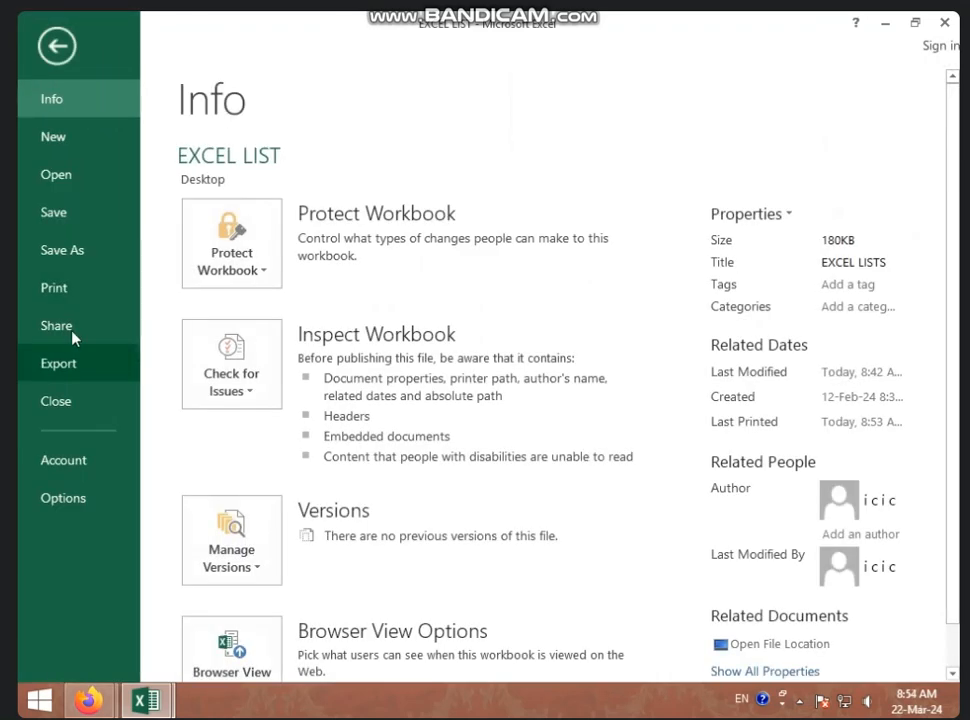
pyautogui.click(75, 288)
pyautogui.click(344, 412)
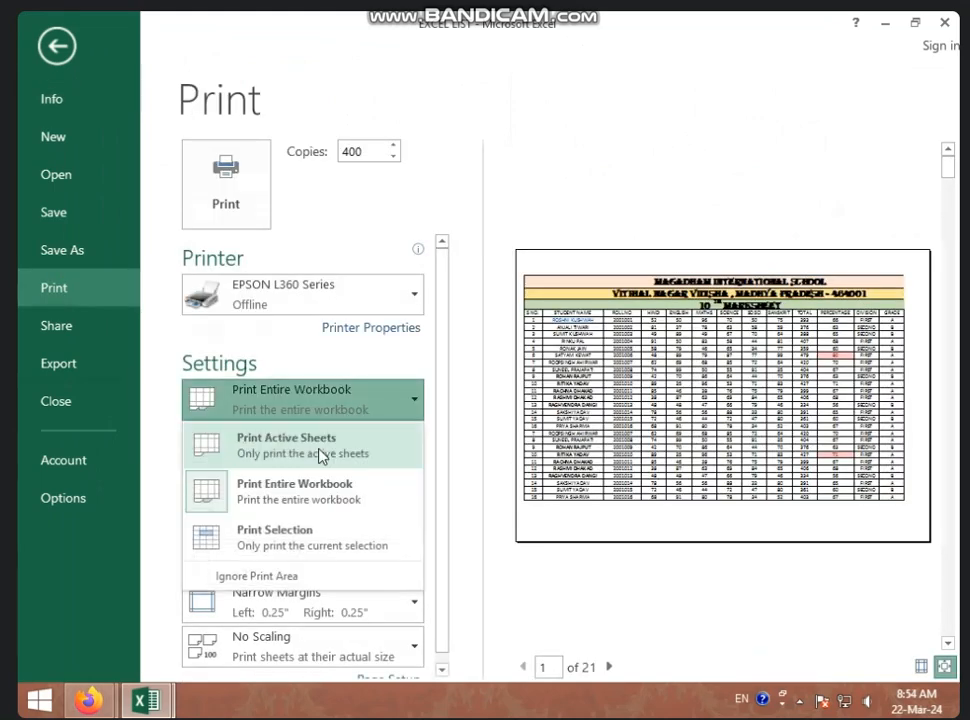
pyautogui.click(322, 457)
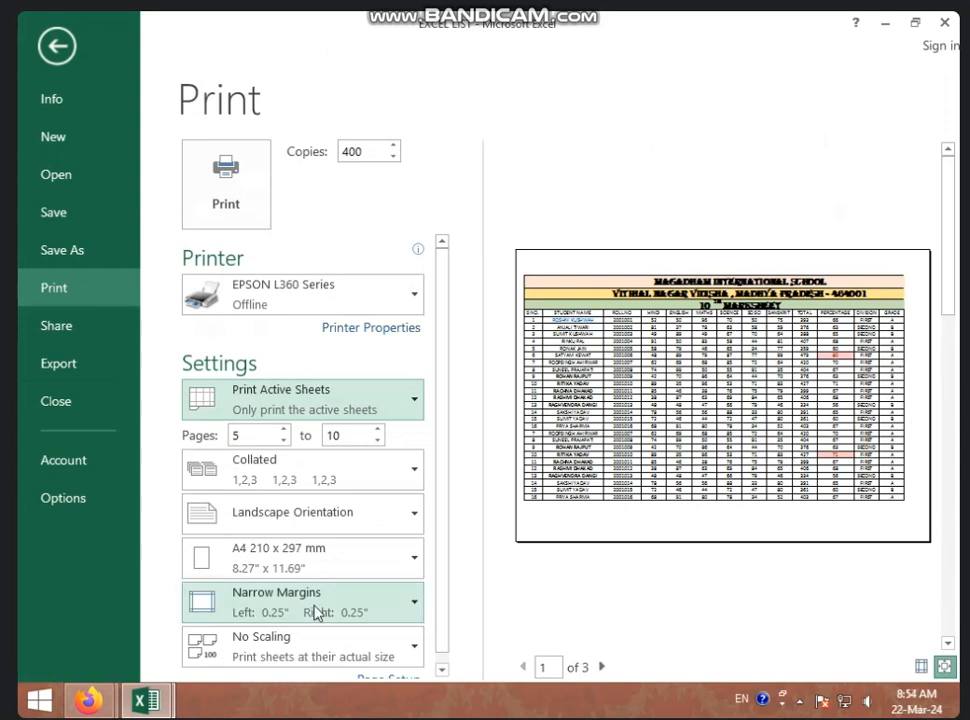
# - Look through the print scaling options and the print range choices, and return to the marksheet
pyautogui.scroll(-1, 355, 615)
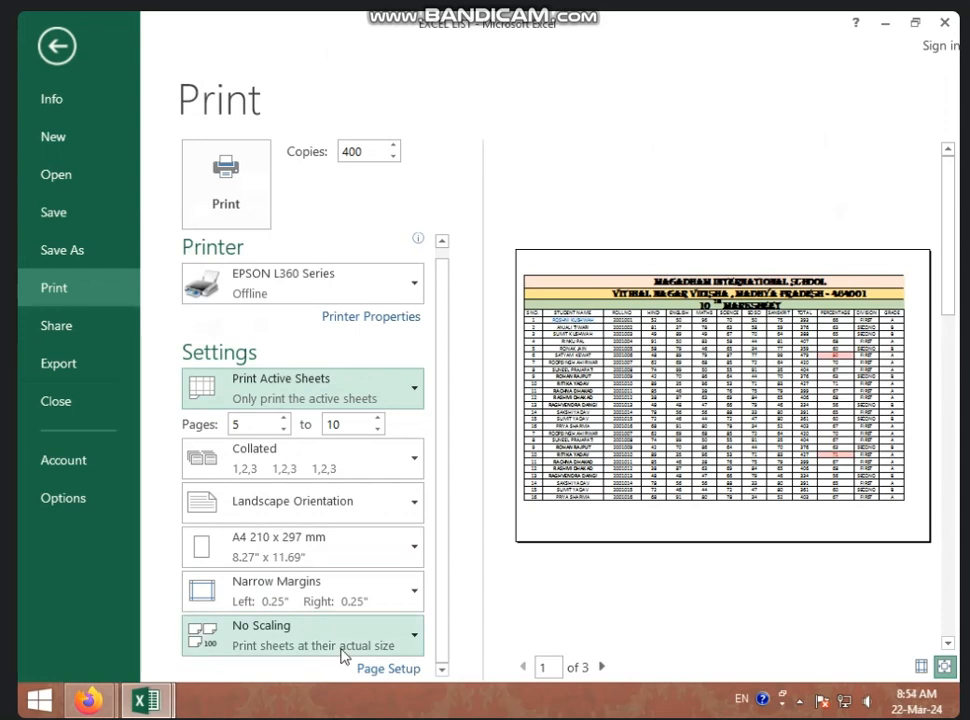
pyautogui.click(342, 650)
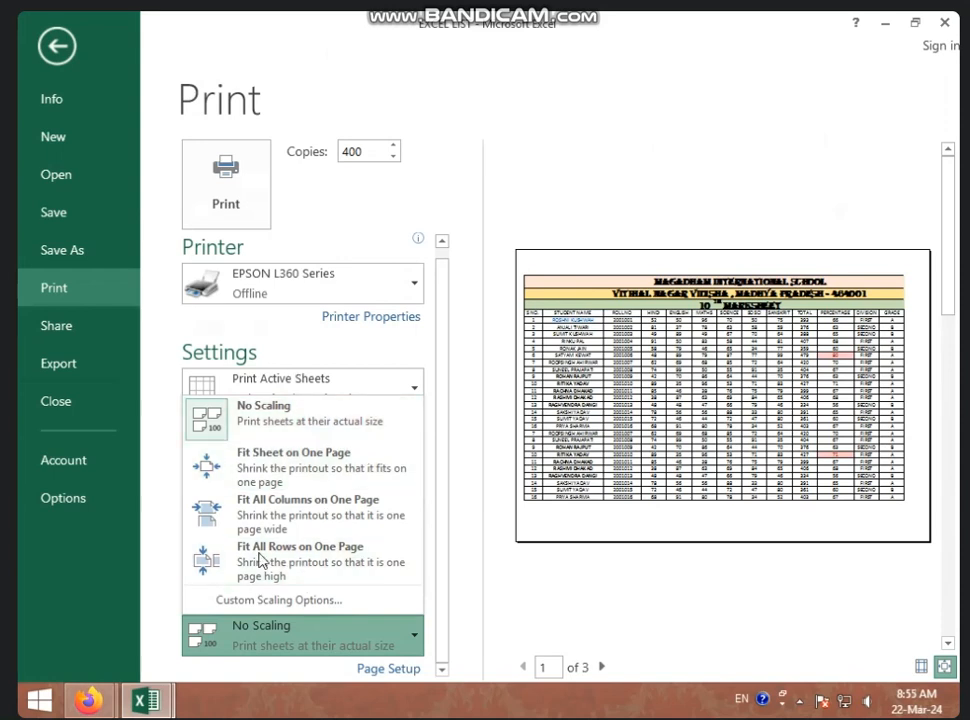
pyautogui.click(637, 573)
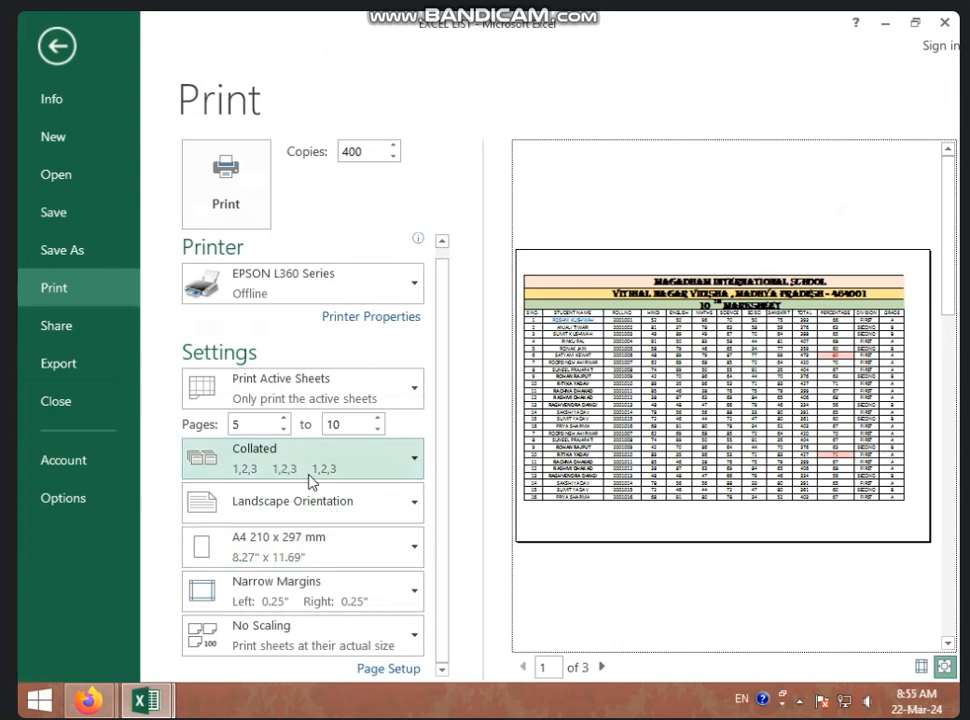
pyautogui.click(356, 403)
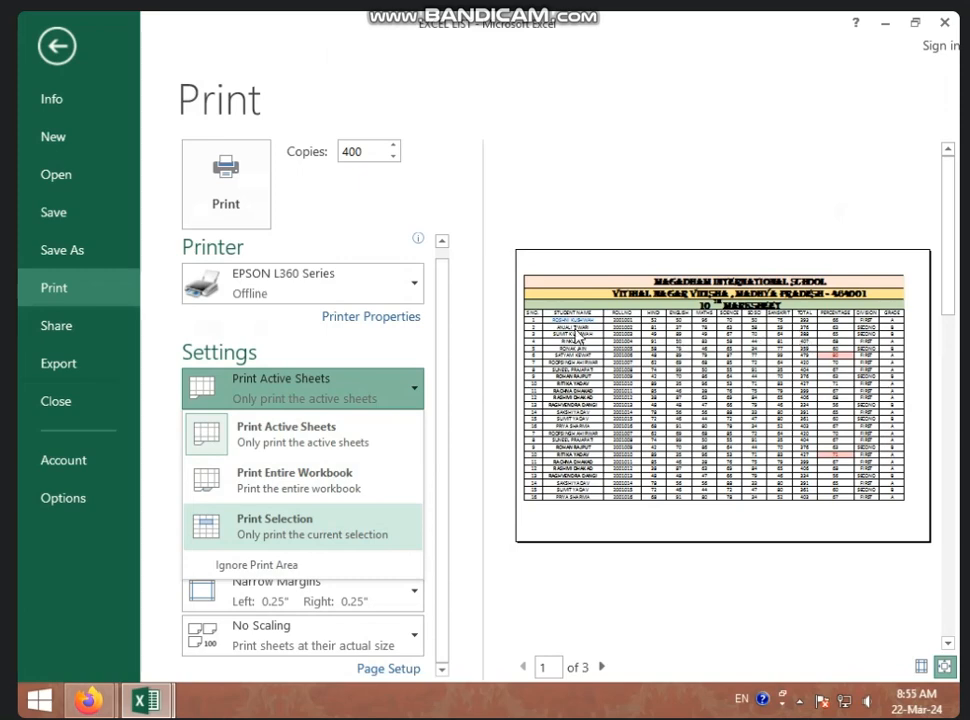
pyautogui.click(57, 45)
pyautogui.click(57, 45)
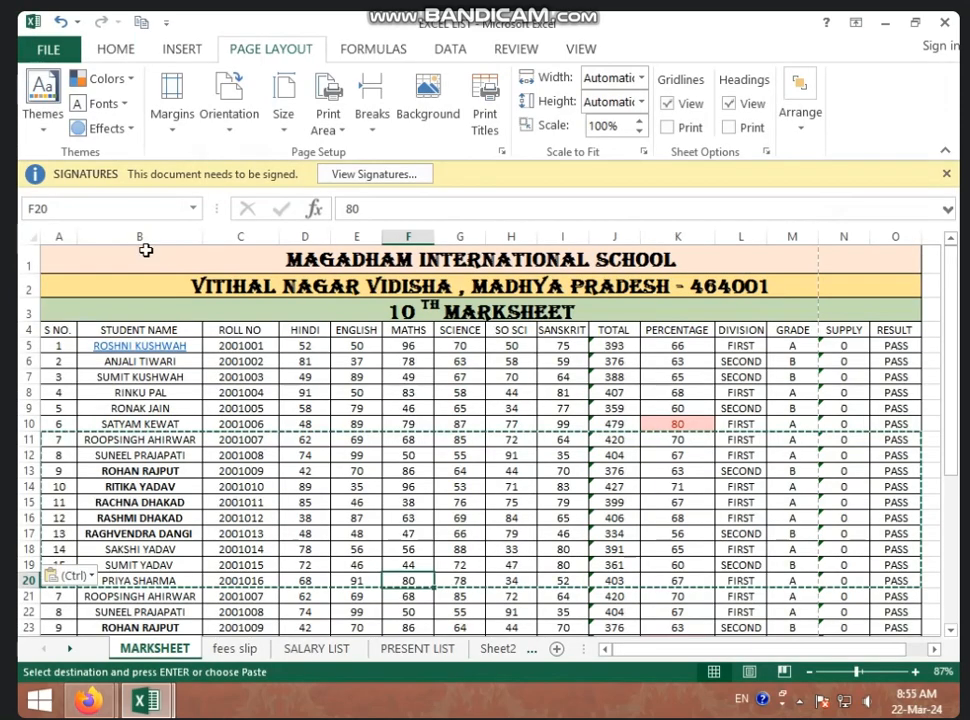
# - Select A4:C29 on the marksheet and set the print range to Print Selection
pyautogui.click(68, 329)
pyautogui.moveTo(68, 329); pyautogui.dragTo(240, 620)
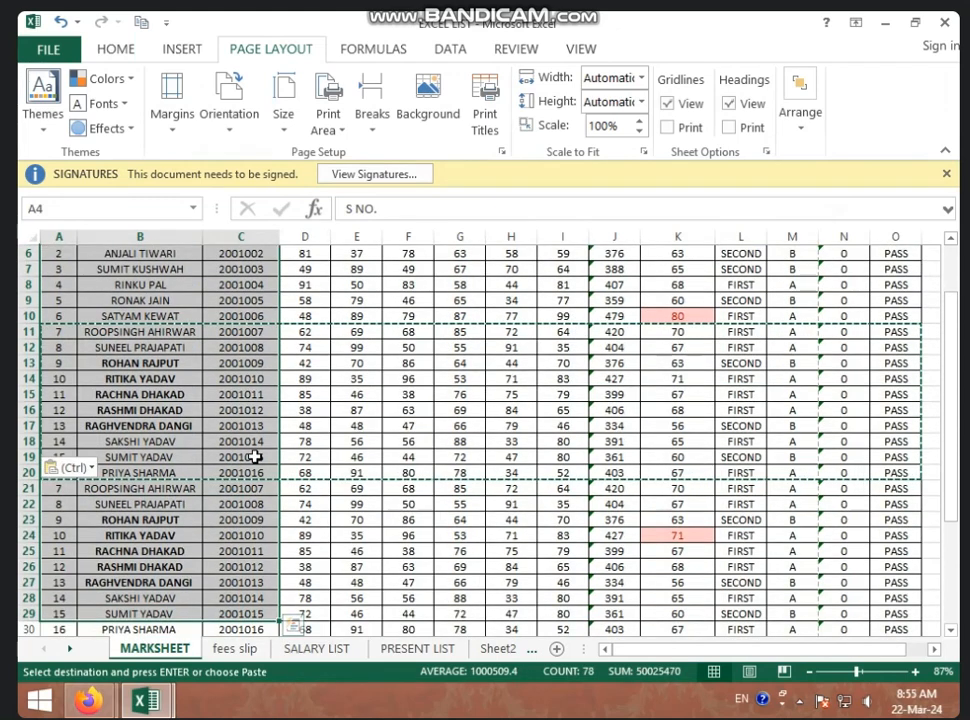
pyautogui.hotkey('ctrl', 'p')
pyautogui.click(320, 403)
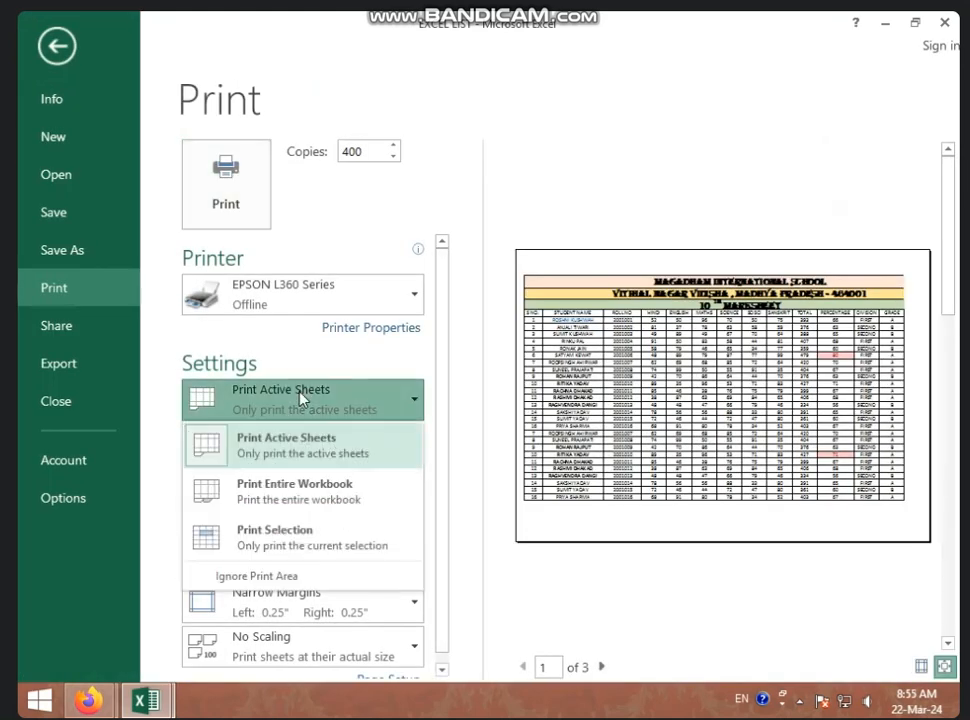
pyautogui.click(314, 545)
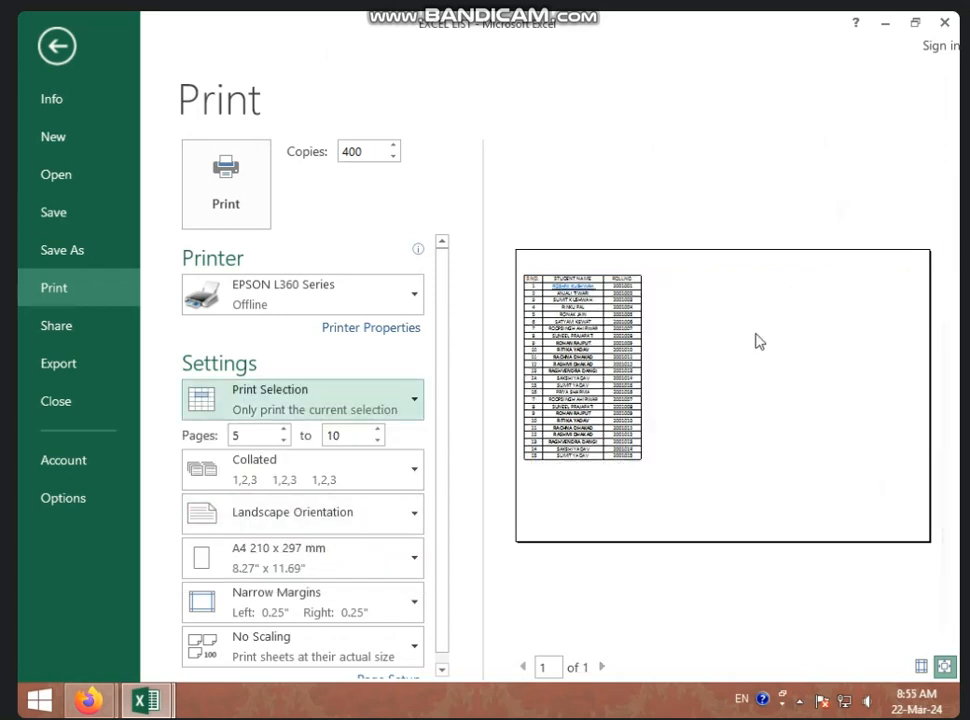
# - Set the number of copies to 2 and send the selection to the EPSON L360 Series printer
pyautogui.doubleClick(368, 151)
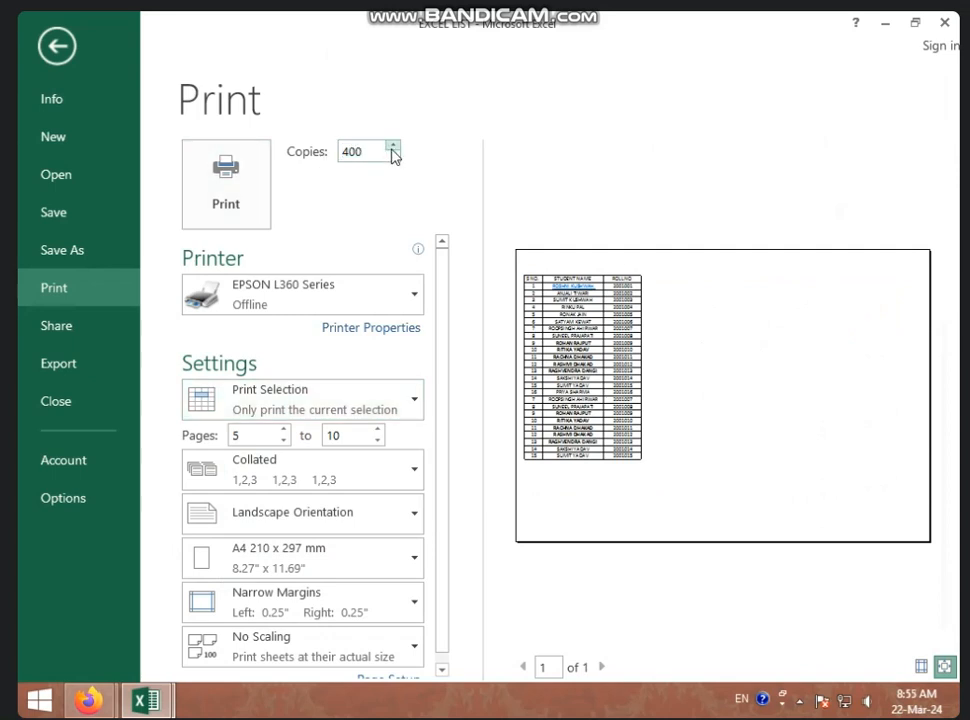
pyautogui.doubleClick(358, 151)
pyautogui.write('2')
pyautogui.click(249, 196)
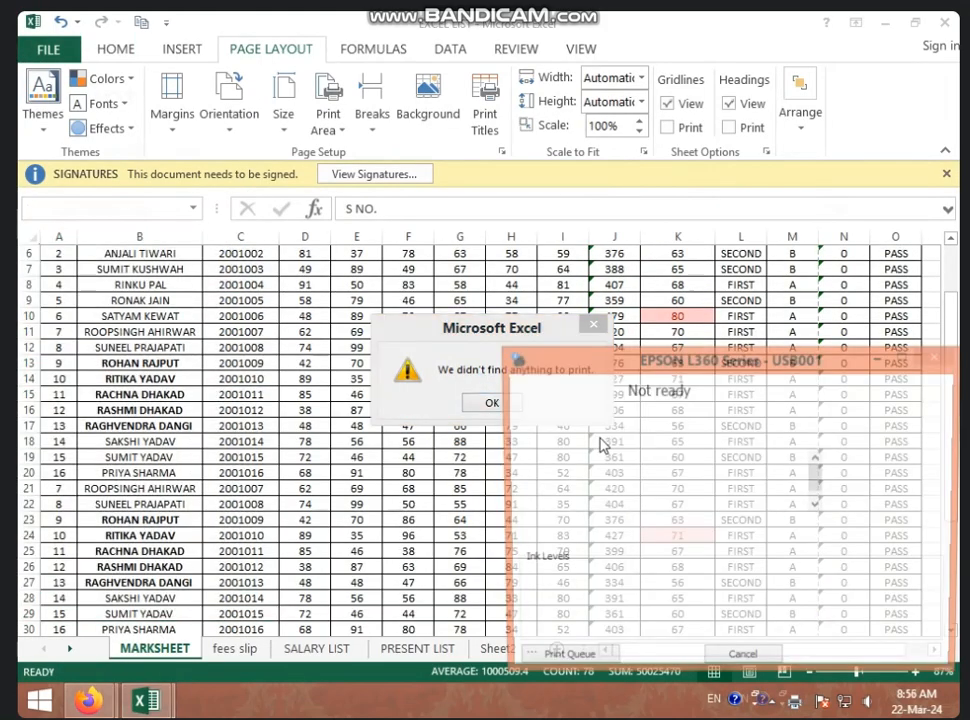
# - Dismiss the printer status window and the Excel print message, and select cell K21 on the marksheet
pyautogui.moveTo(818, 362); pyautogui.dragTo(707, 347)
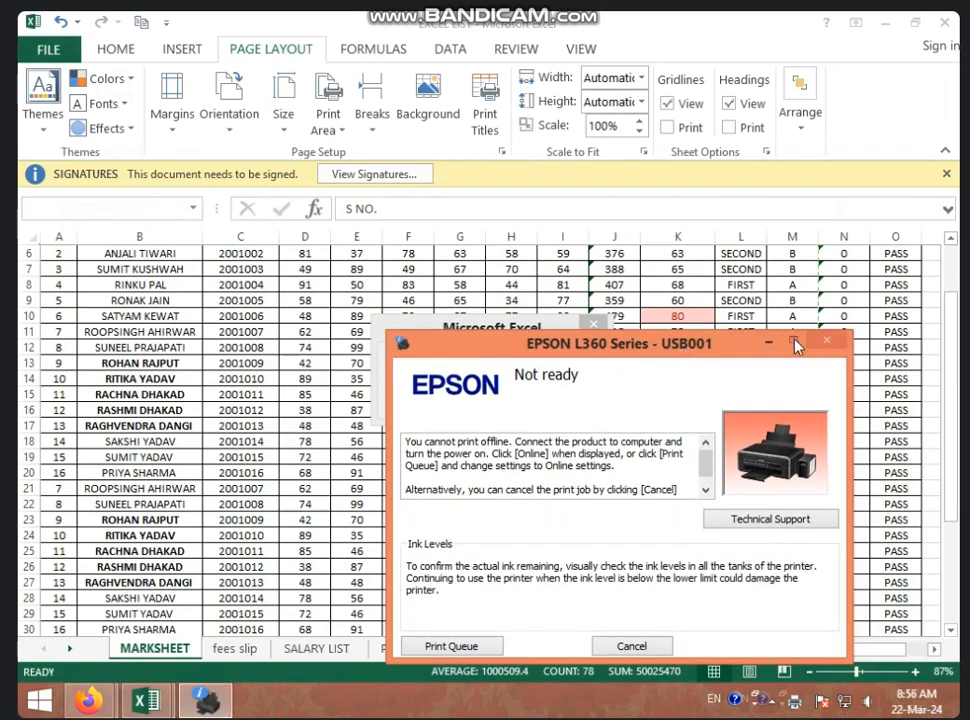
pyautogui.click(824, 343)
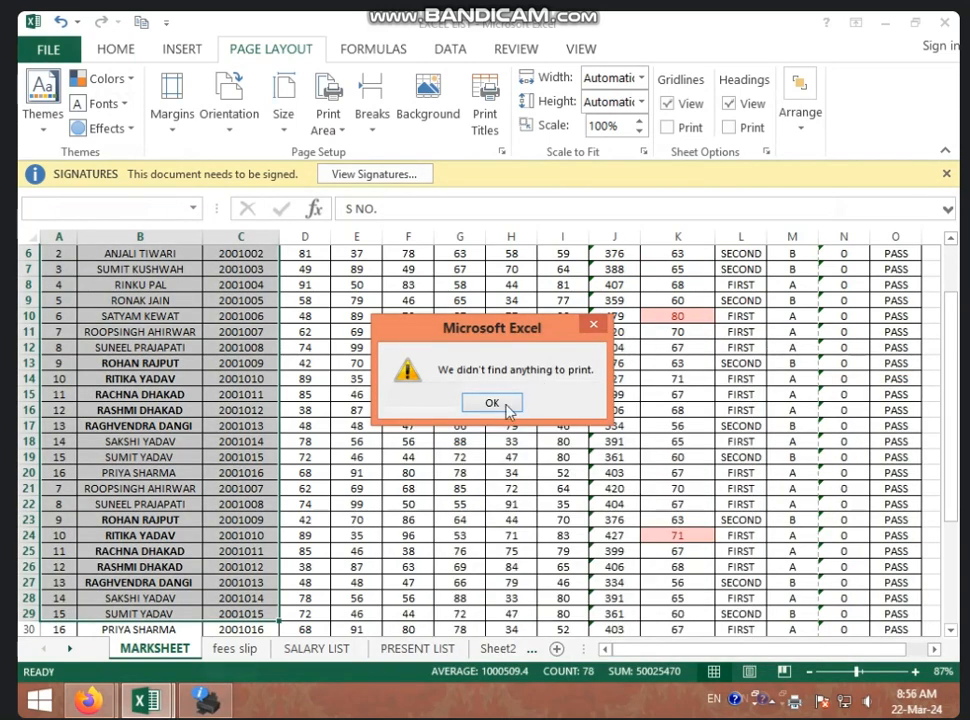
pyautogui.click(496, 403)
pyautogui.click(682, 490)
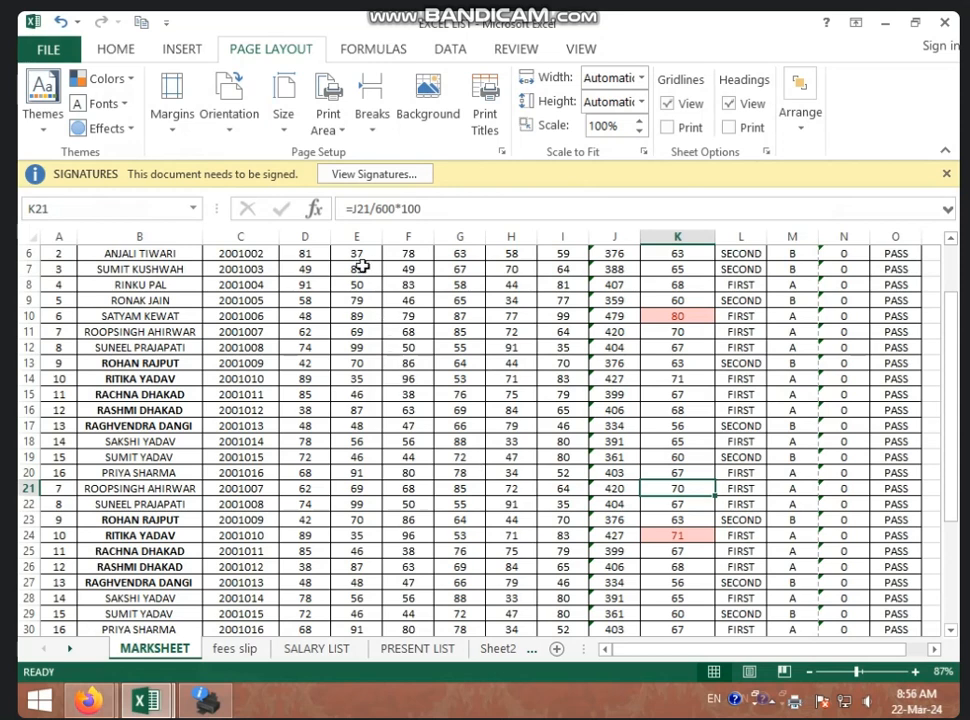
# - Examine the workbook's sharing options for inviting people and emailing, along with the Office account information
pyautogui.click(56, 50)
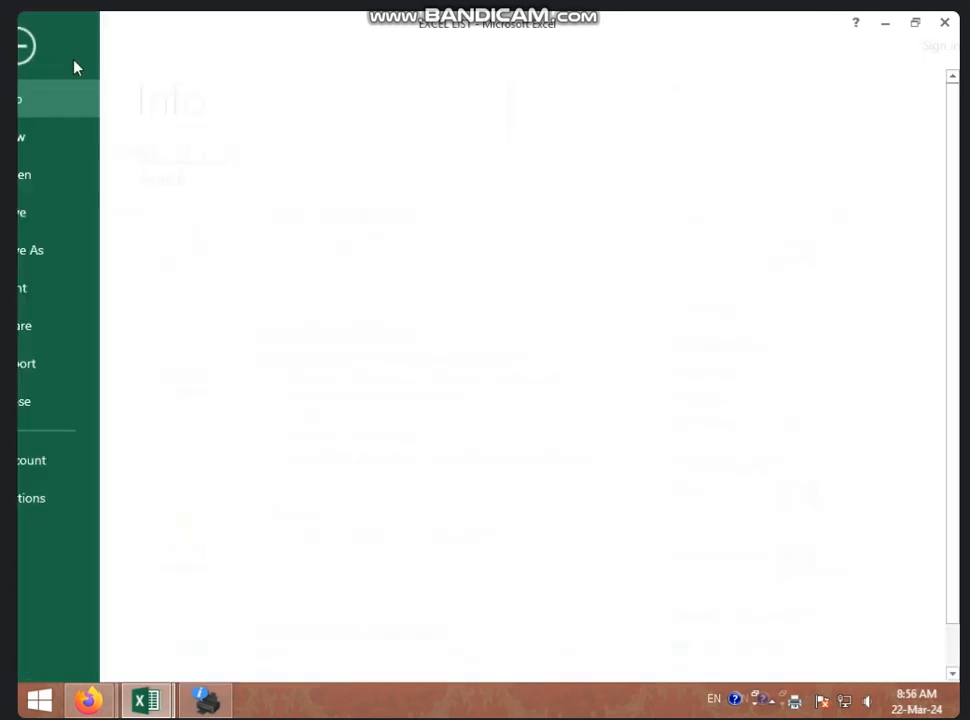
pyautogui.click(93, 325)
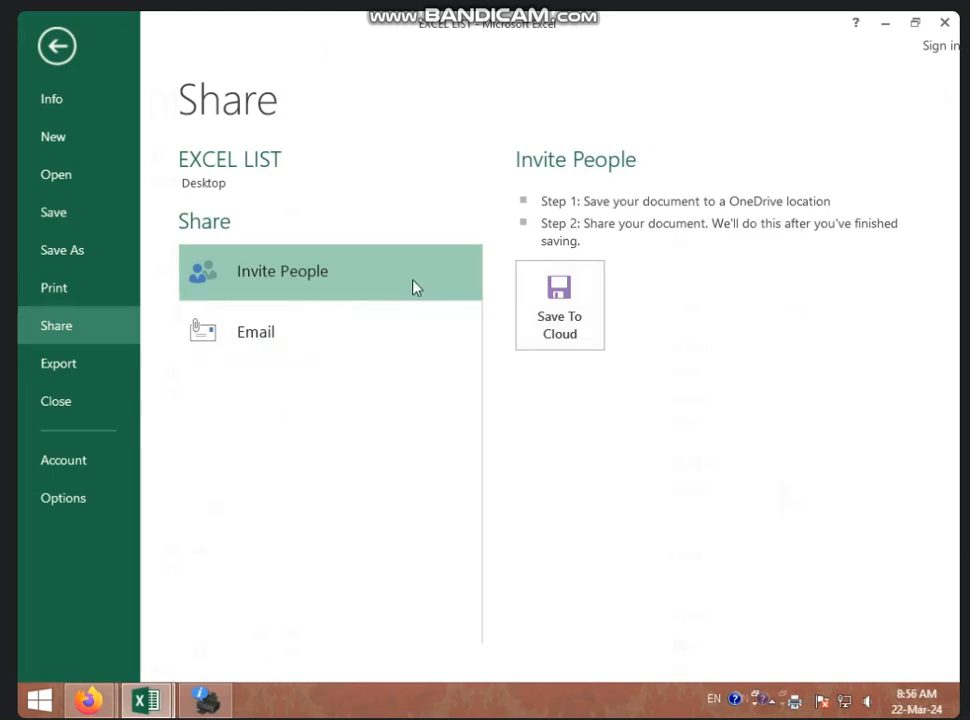
pyautogui.click(365, 363)
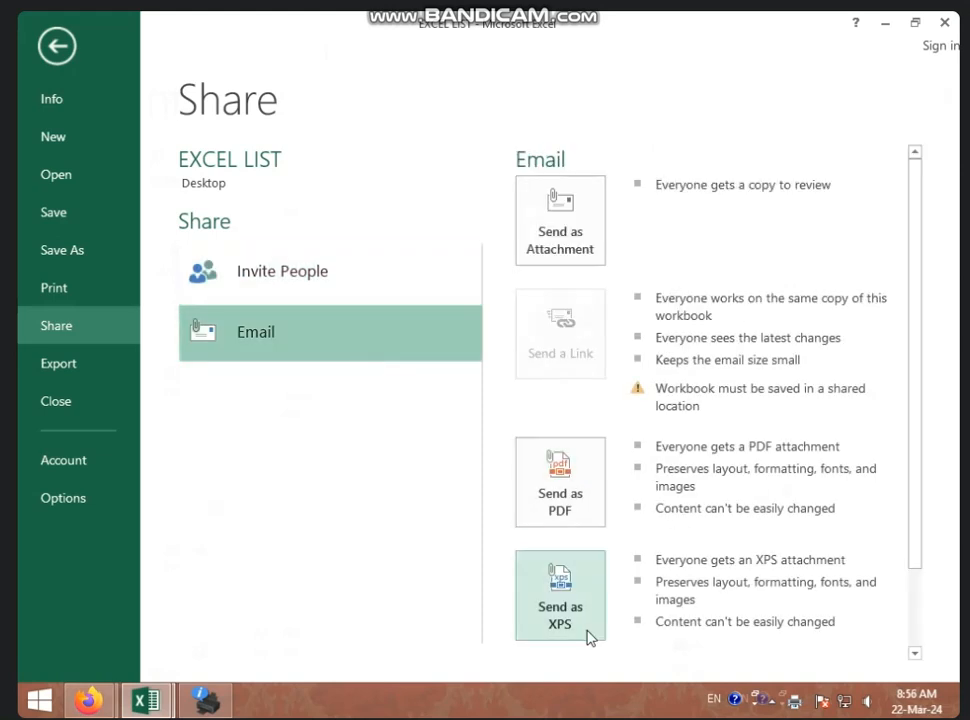
pyautogui.scroll(-2, 580, 510)
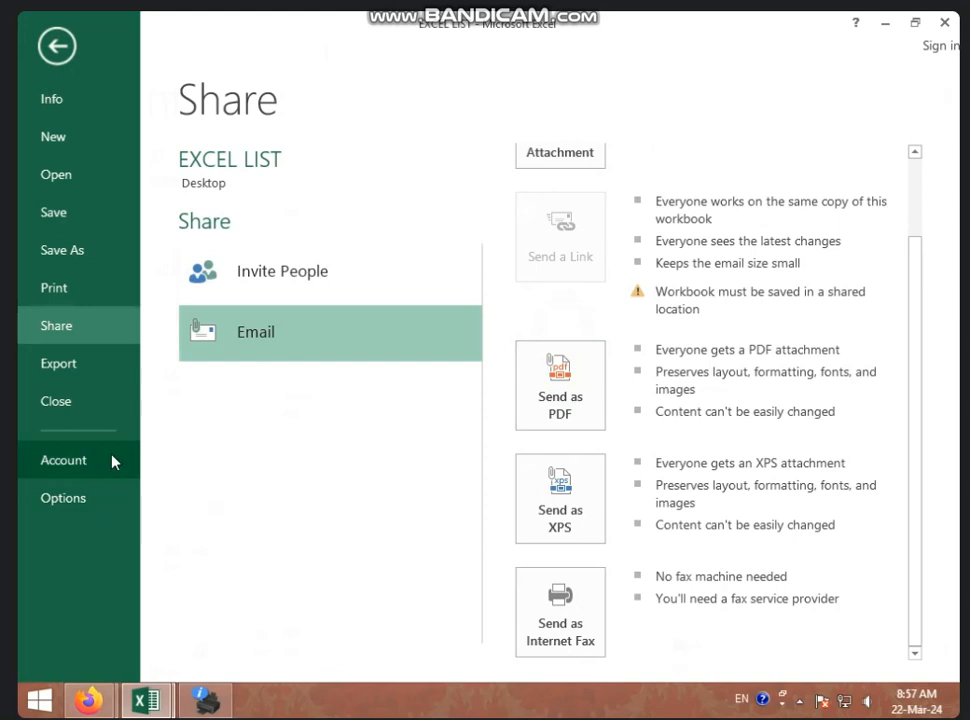
pyautogui.click(32, 468)
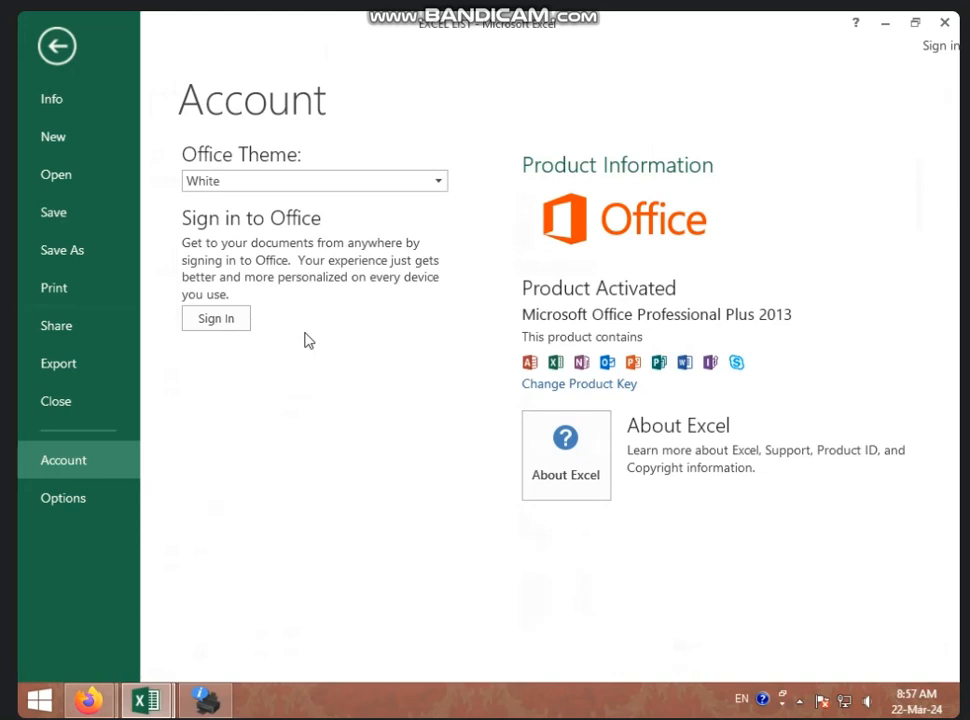
# - Export the marksheet to the Desktop as a PDF named EXCEL LIST PDF
pyautogui.click(78, 373)
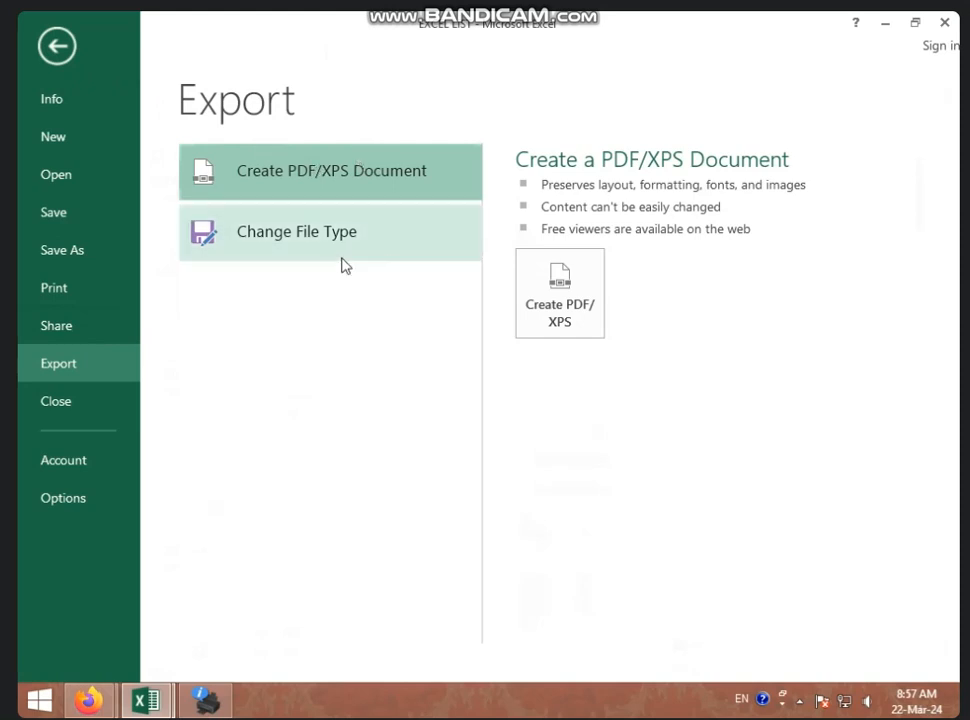
pyautogui.click(588, 318)
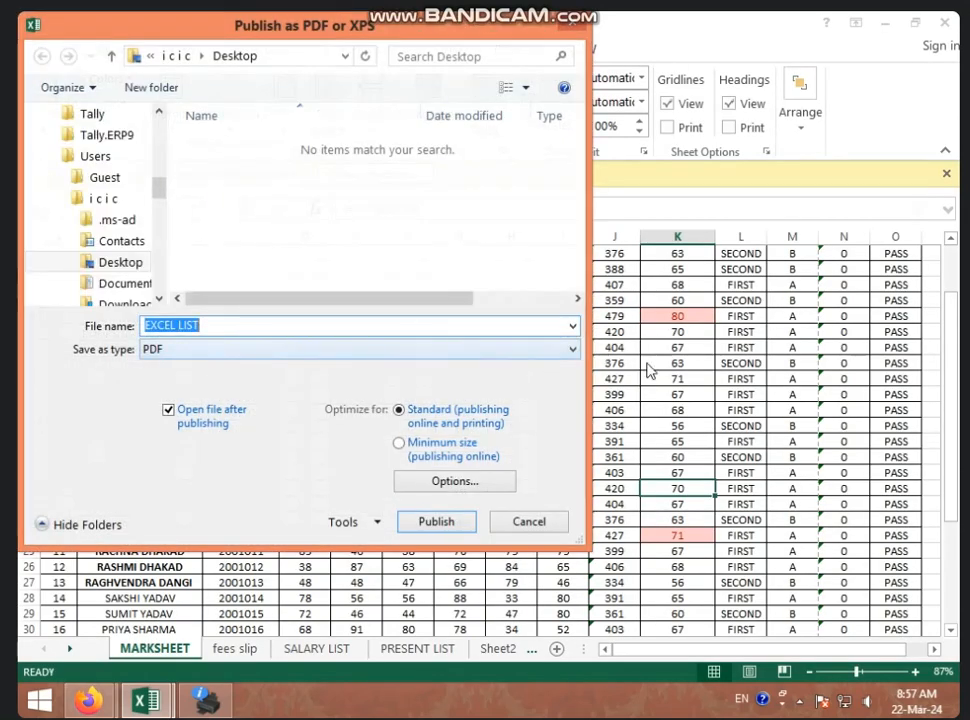
pyautogui.click(240, 326)
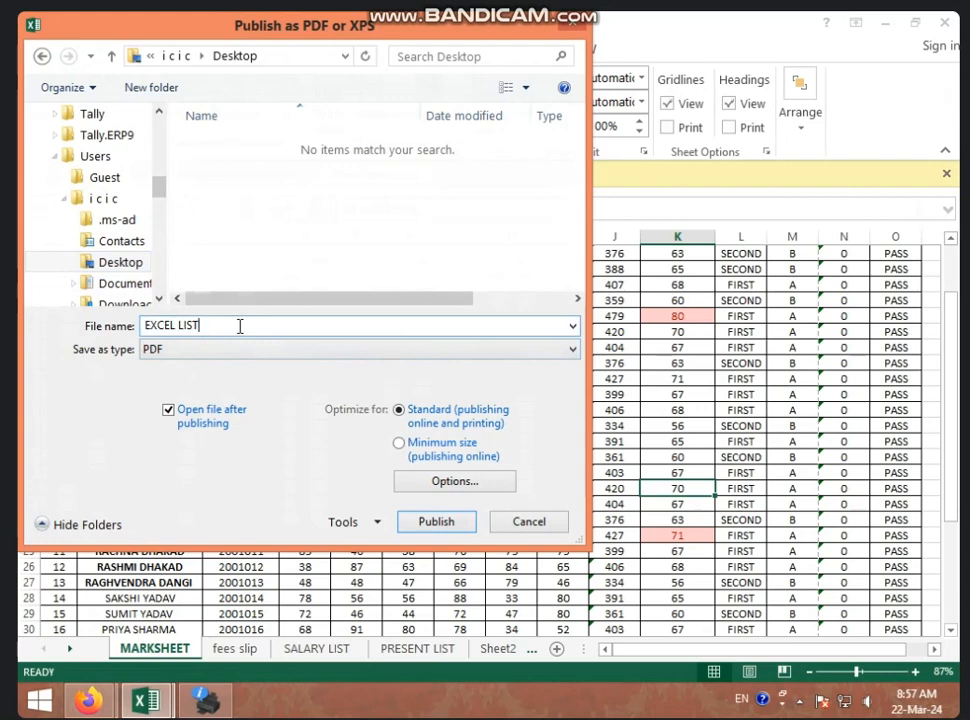
pyautogui.write('PDF')
pyautogui.click(436, 521)
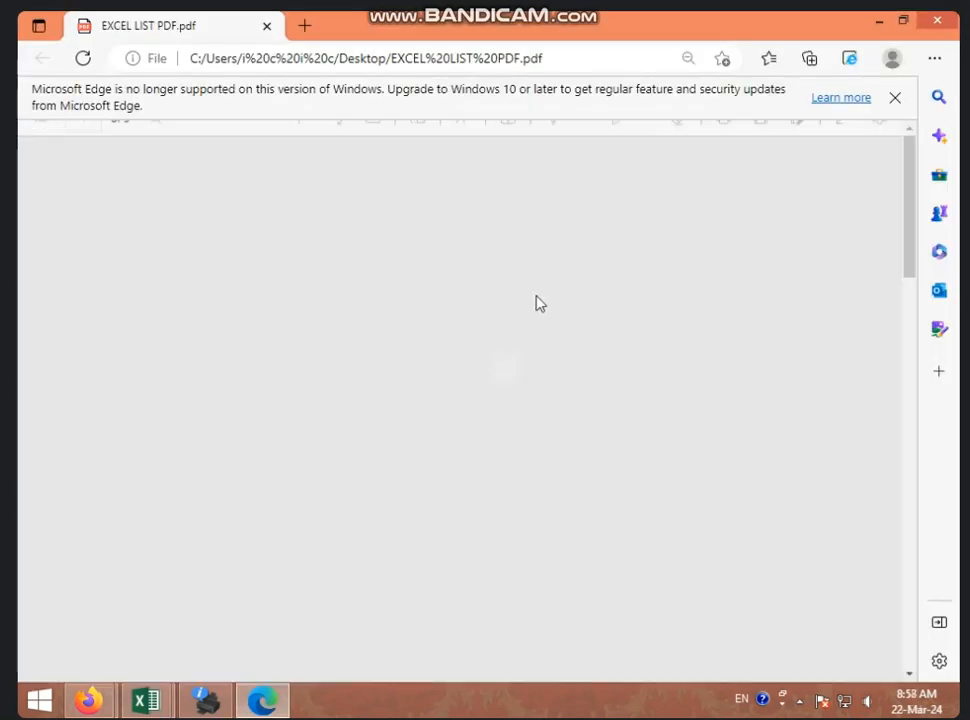
# - Look through the pages of the exported PDF, close it and minimize the workbook to show the desktop
pyautogui.scroll(-15, 508, 437)
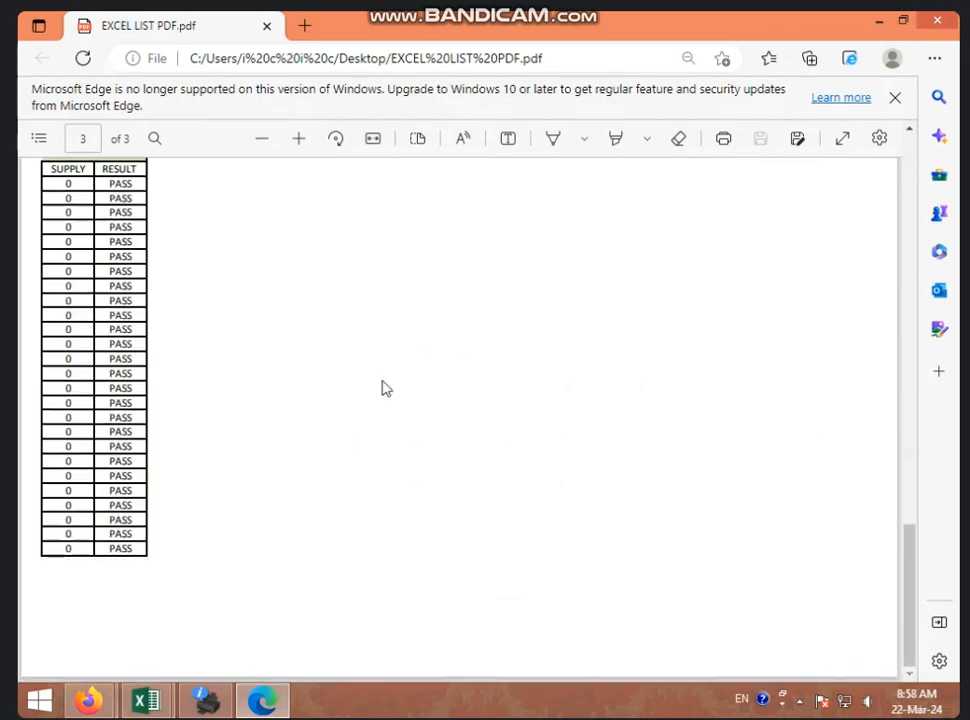
pyautogui.scroll(15, 513, 349)
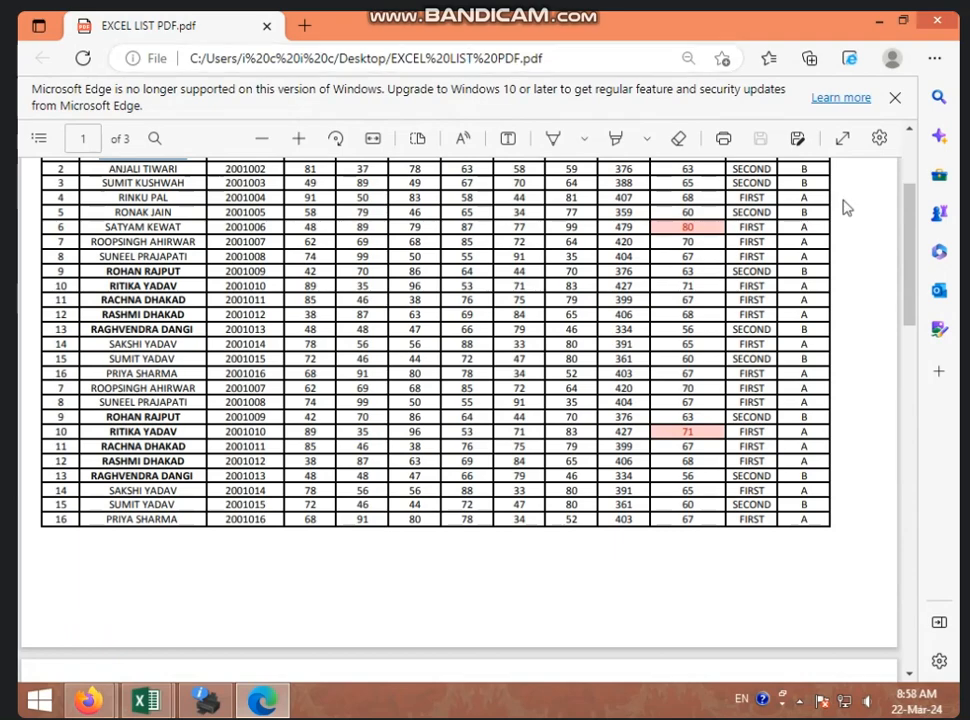
pyautogui.click(938, 24)
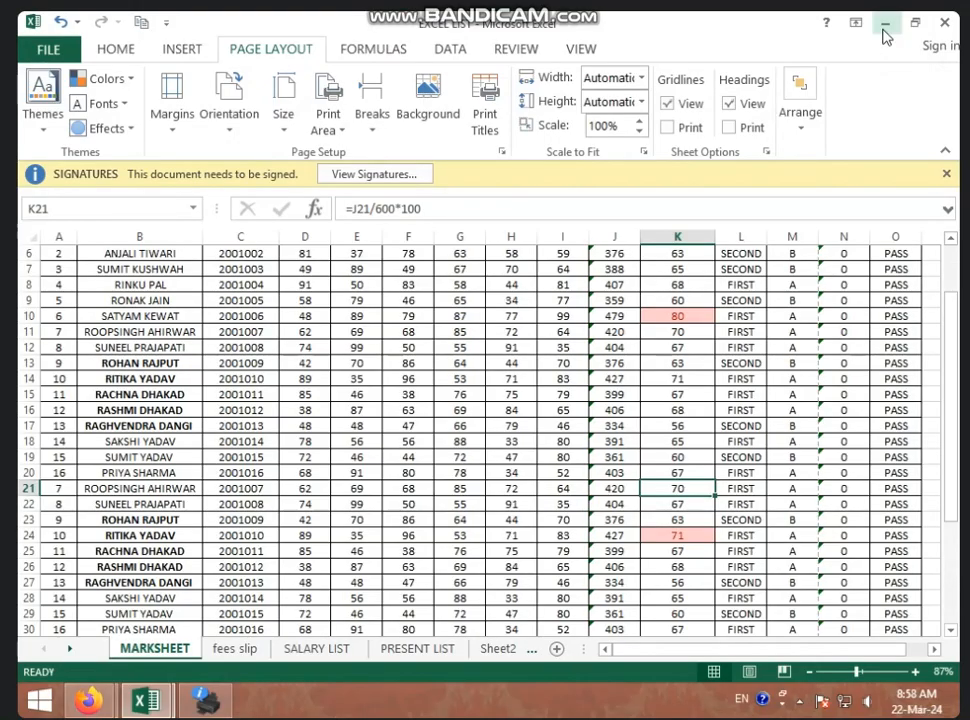
pyautogui.click(883, 30)
pyautogui.click(884, 26)
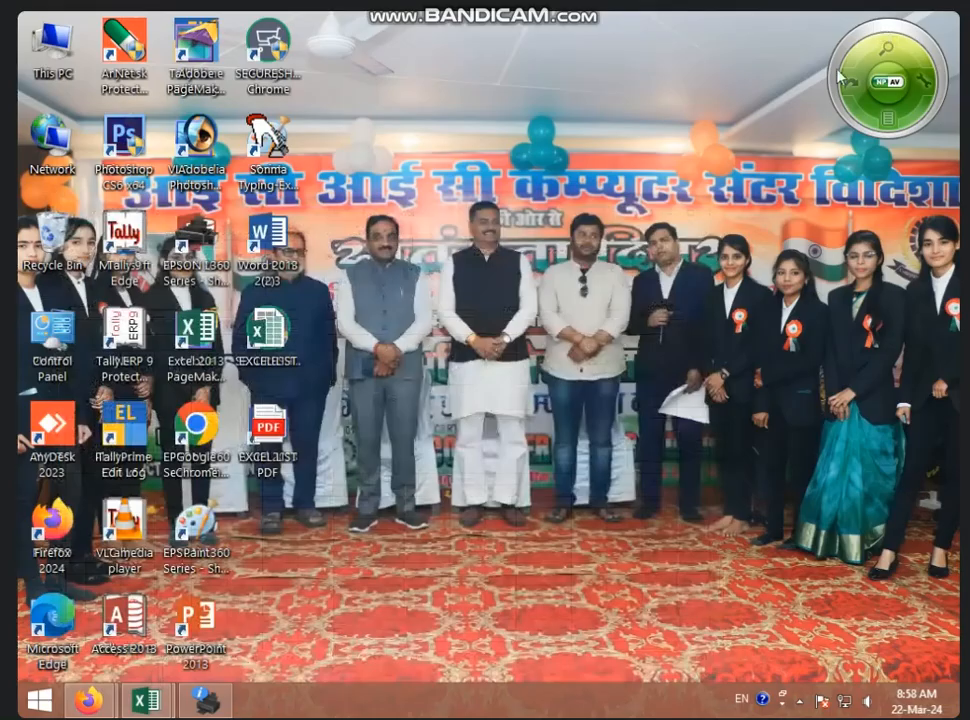